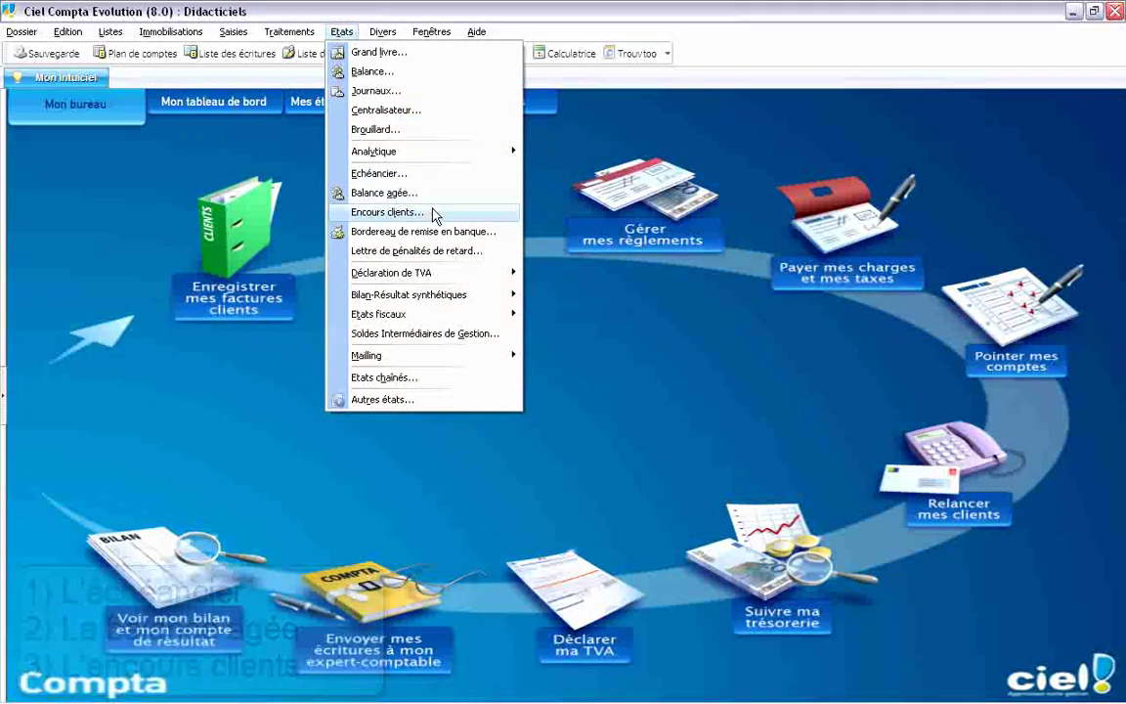
# - Preview the Echéancier for supplier accounts from 01/01/2009 to 31/12/2009, credit entries only, including draft entries and excluding simulation entries
pyautogui.click(425, 174)
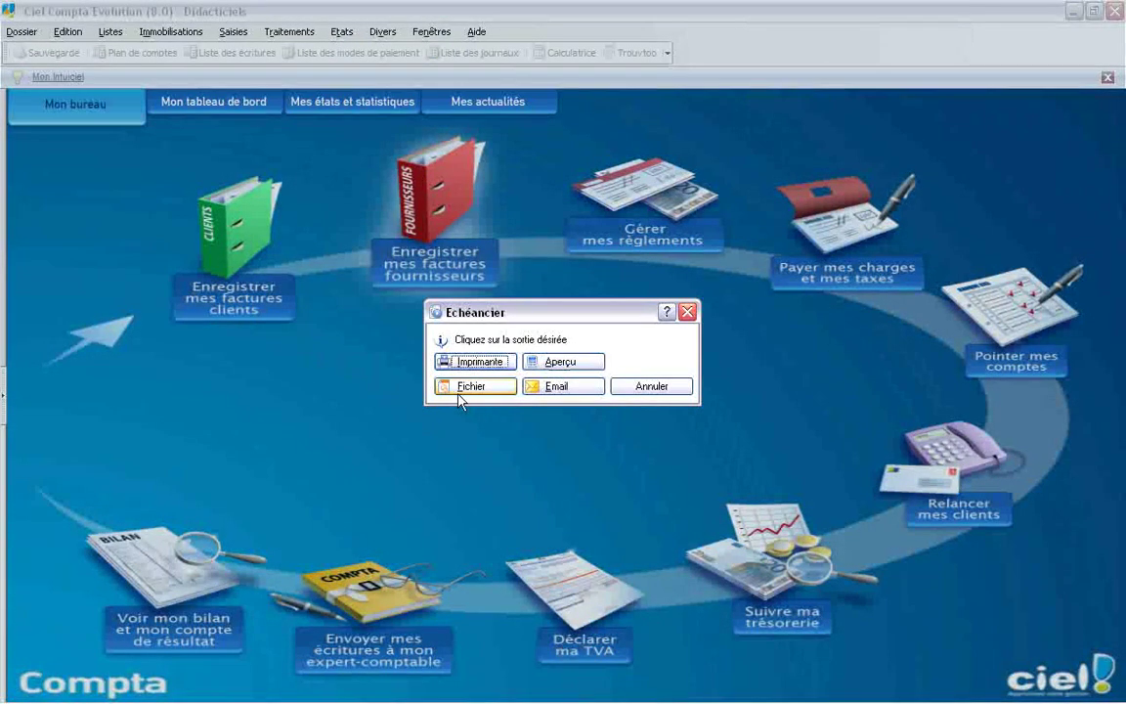
pyautogui.click(552, 364)
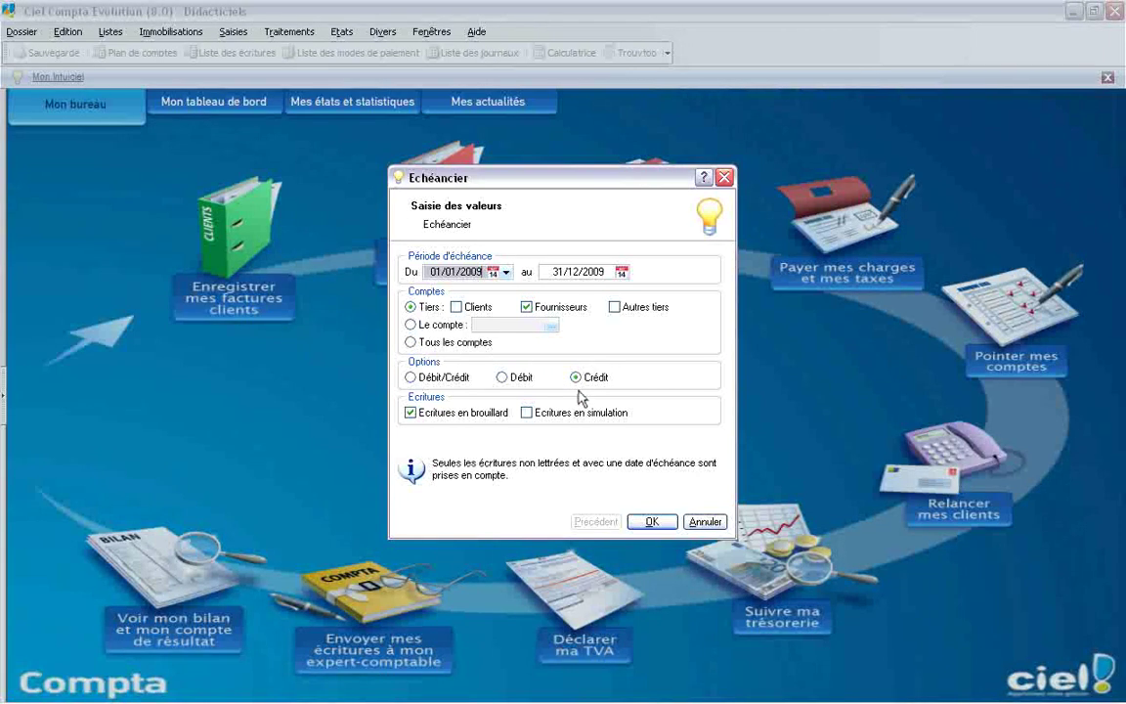
pyautogui.click(527, 413)
pyautogui.click(526, 412)
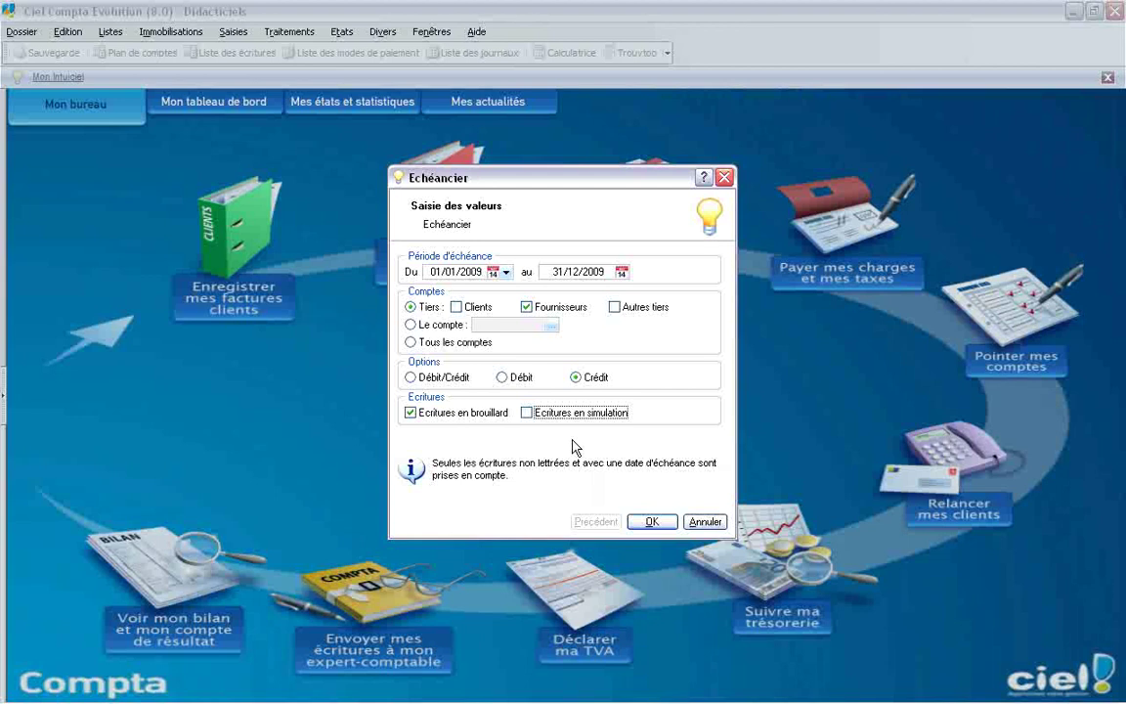
pyautogui.click(654, 521)
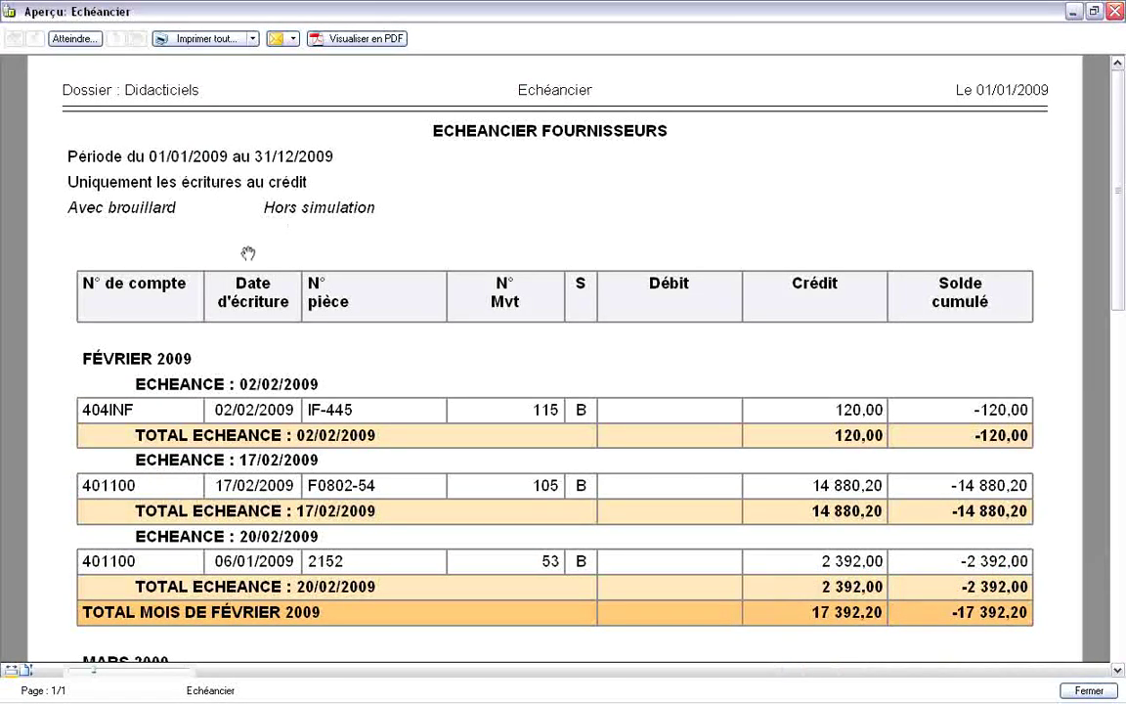
# - Review the supplier due dates month by month down to the general total, and close the preview
pyautogui.scroll(-2, 246, 252)
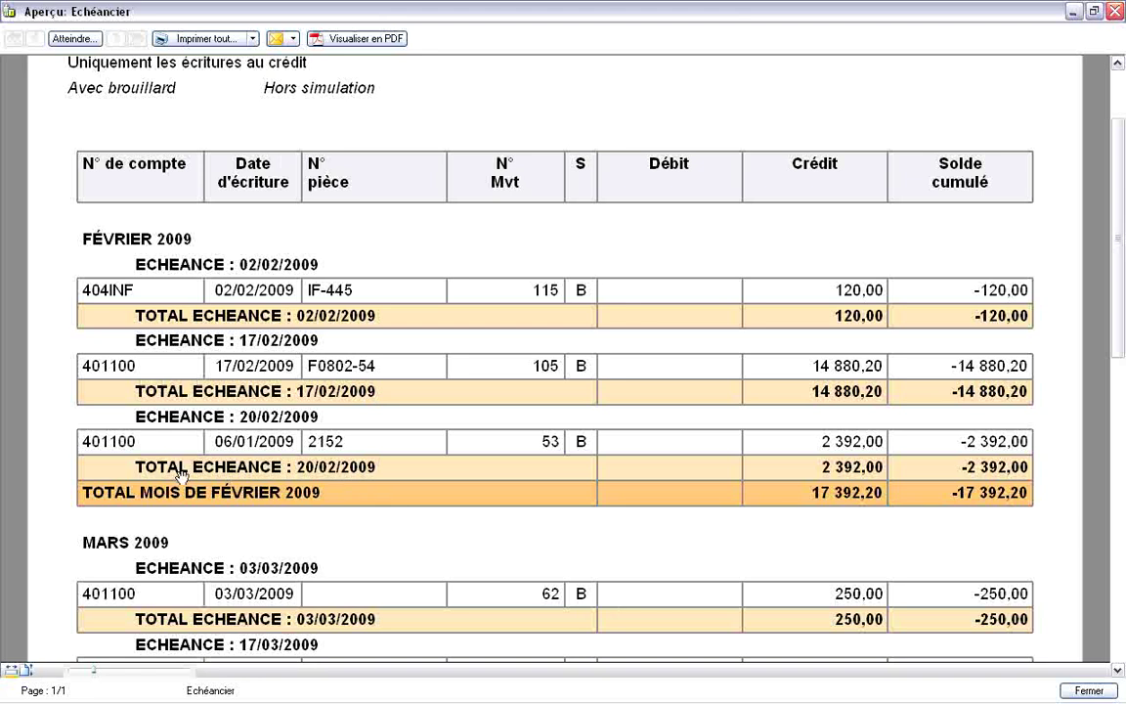
pyautogui.scroll(-5, 181, 475)
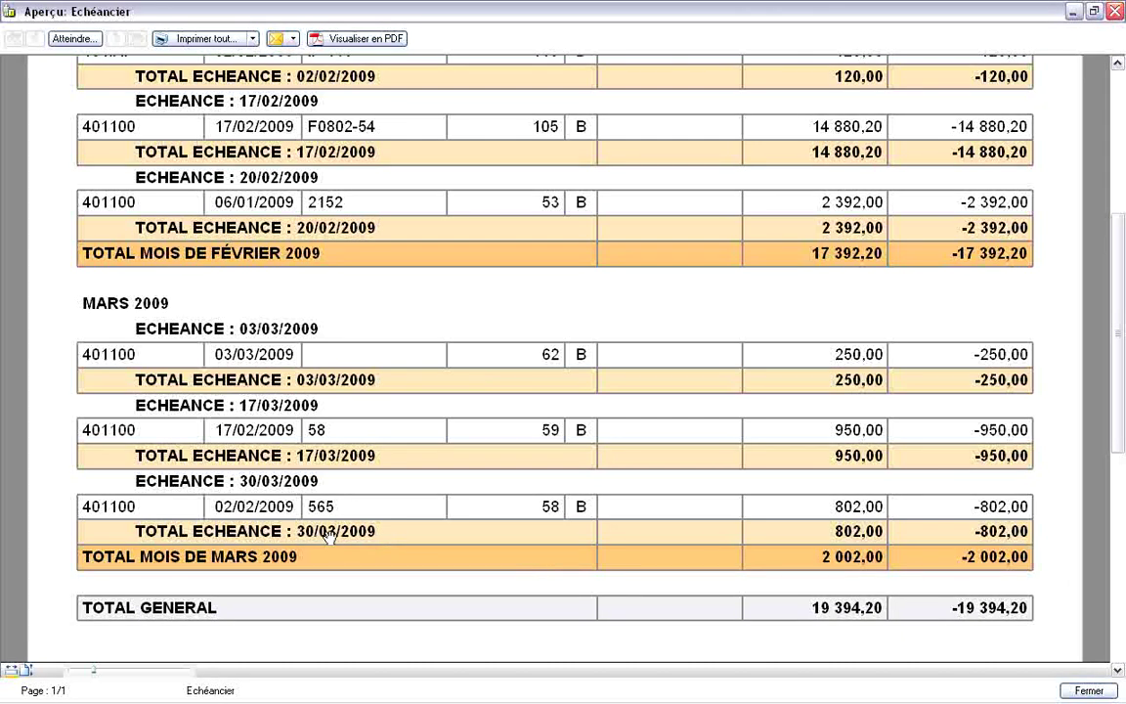
pyautogui.click(1087, 690)
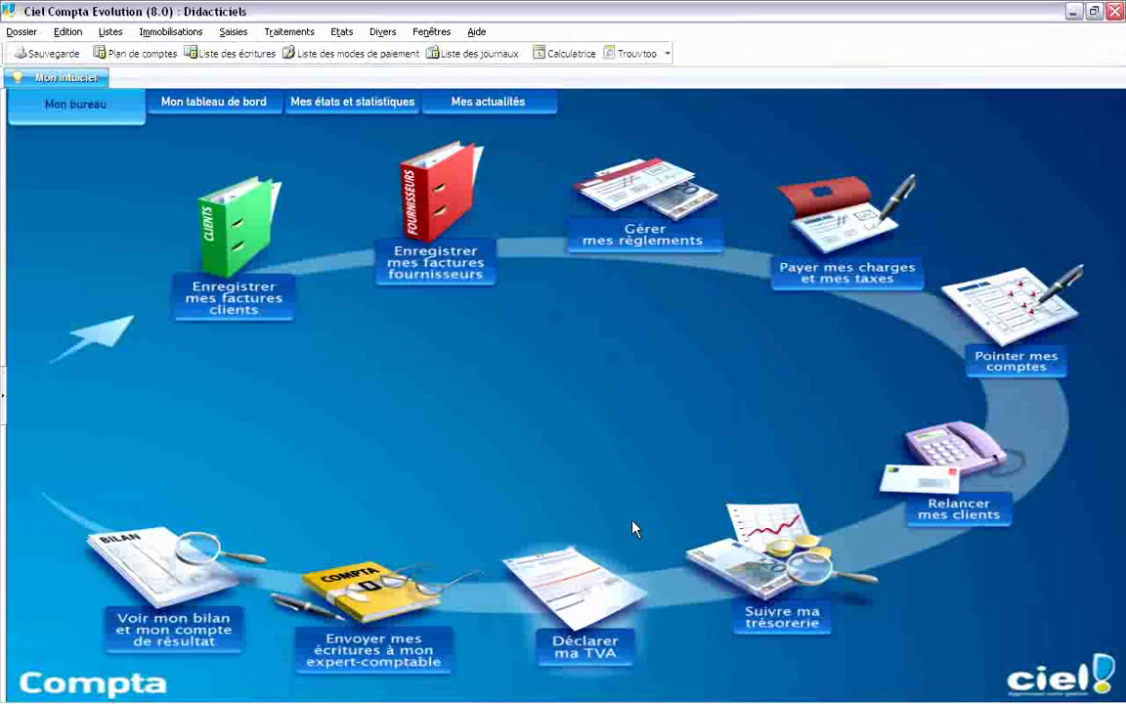
# - Preview the client Balance agée by due date, using 30-day intervals from 01/01/2009 with draft entries included, and close it
pyautogui.click(344, 33)
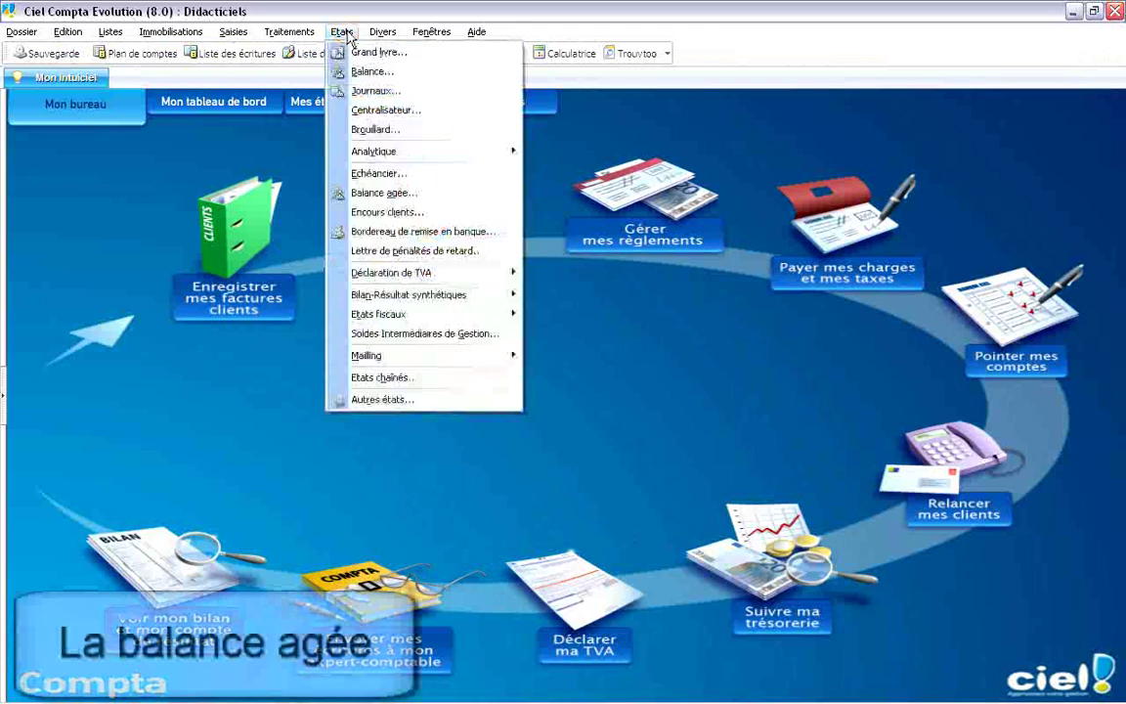
pyautogui.click(381, 196)
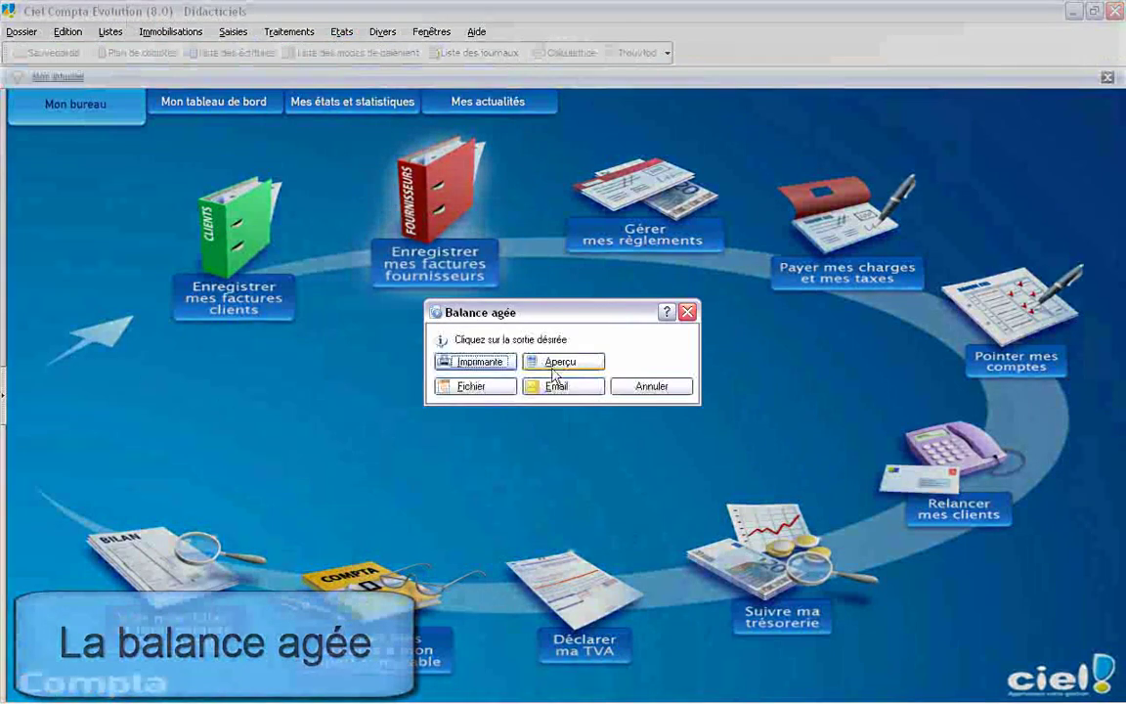
pyautogui.click(572, 364)
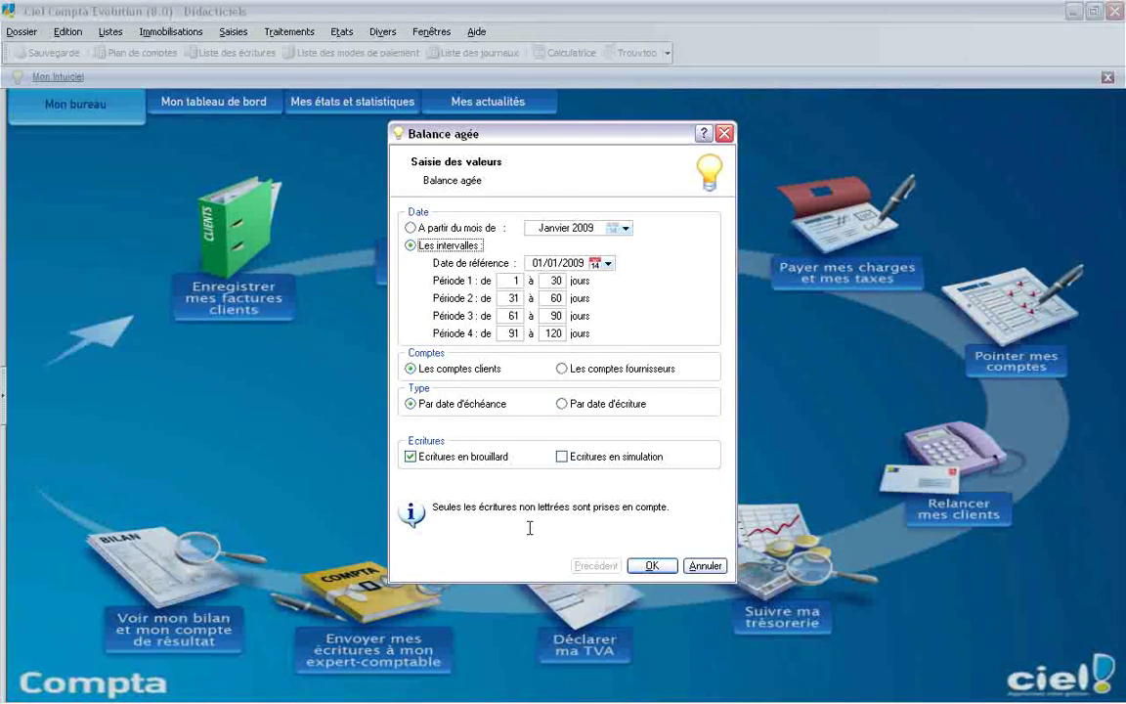
pyautogui.click(651, 565)
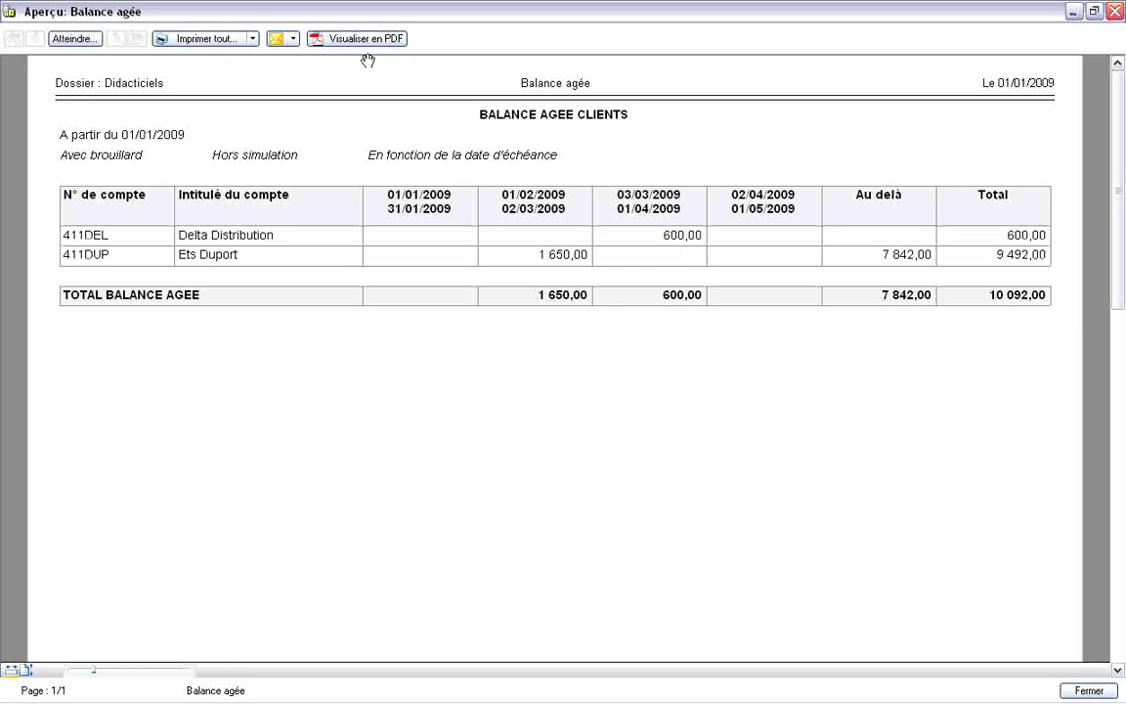
pyautogui.click(1088, 690)
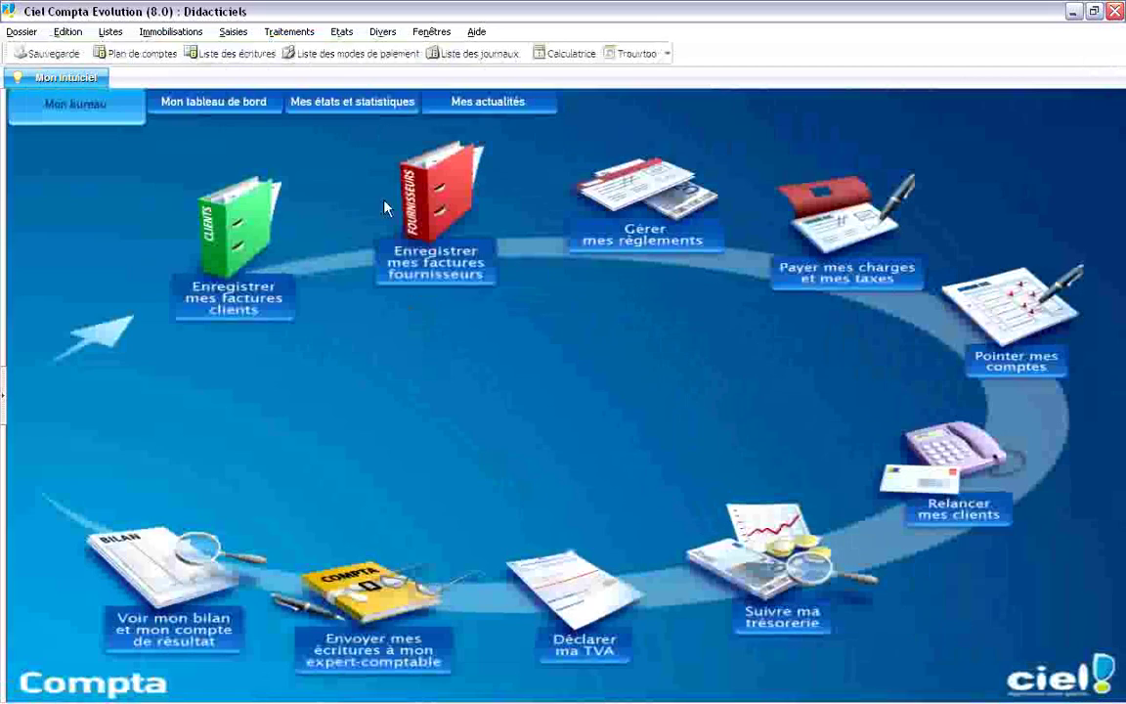
# - Preview the 2009 Encours clients report for all accounts, without restricting it to clients over their authorised limit, and close it
pyautogui.click(344, 34)
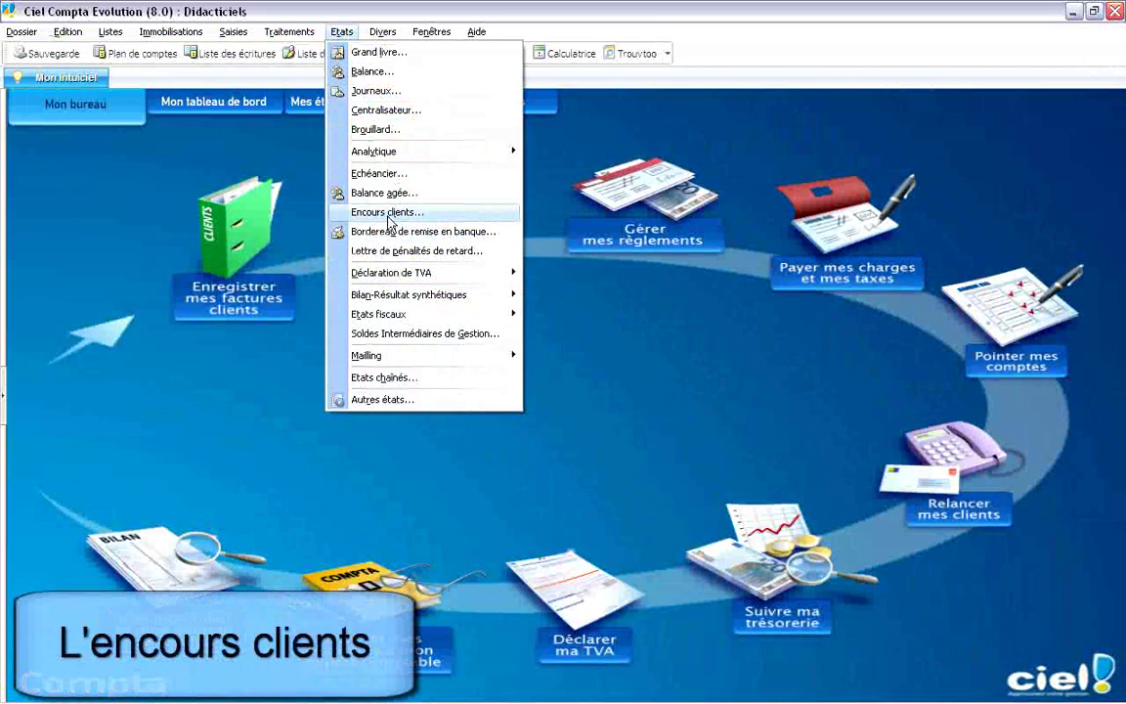
pyautogui.click(458, 219)
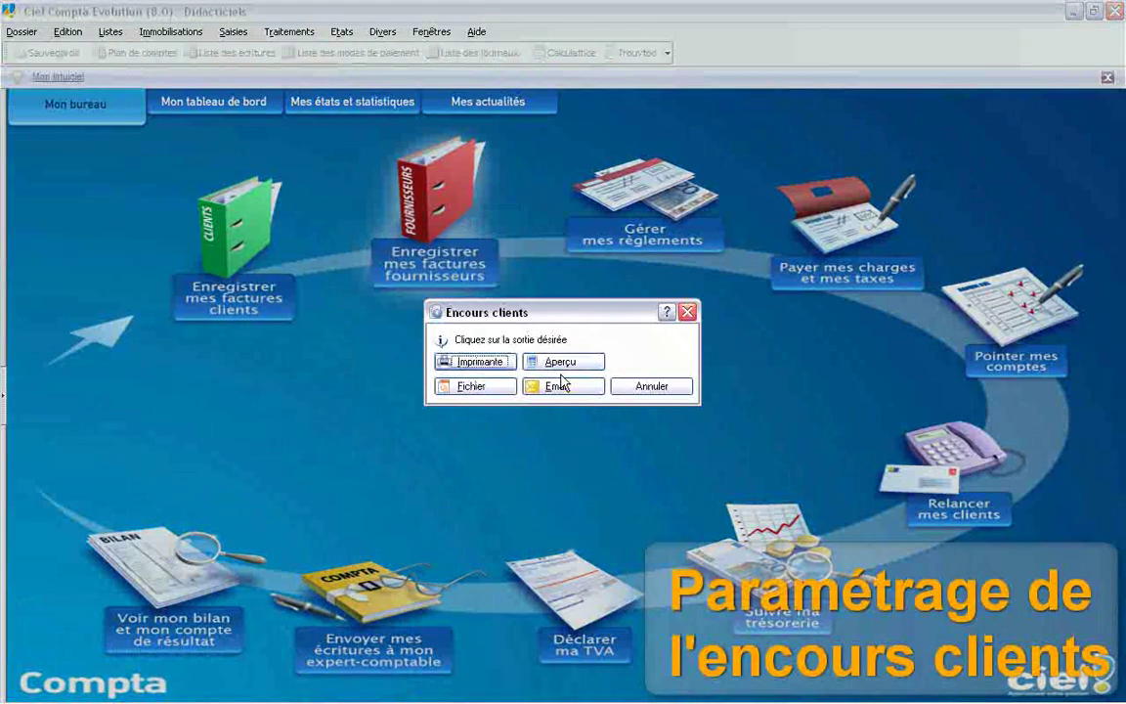
pyautogui.click(561, 364)
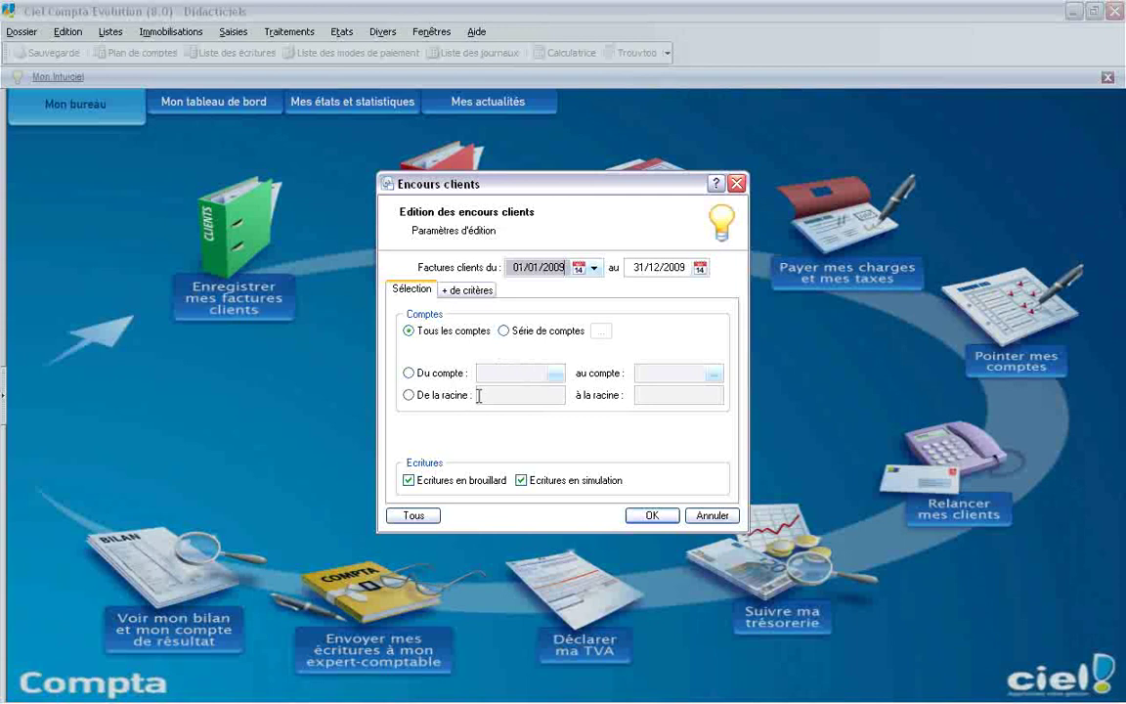
pyautogui.click(467, 289)
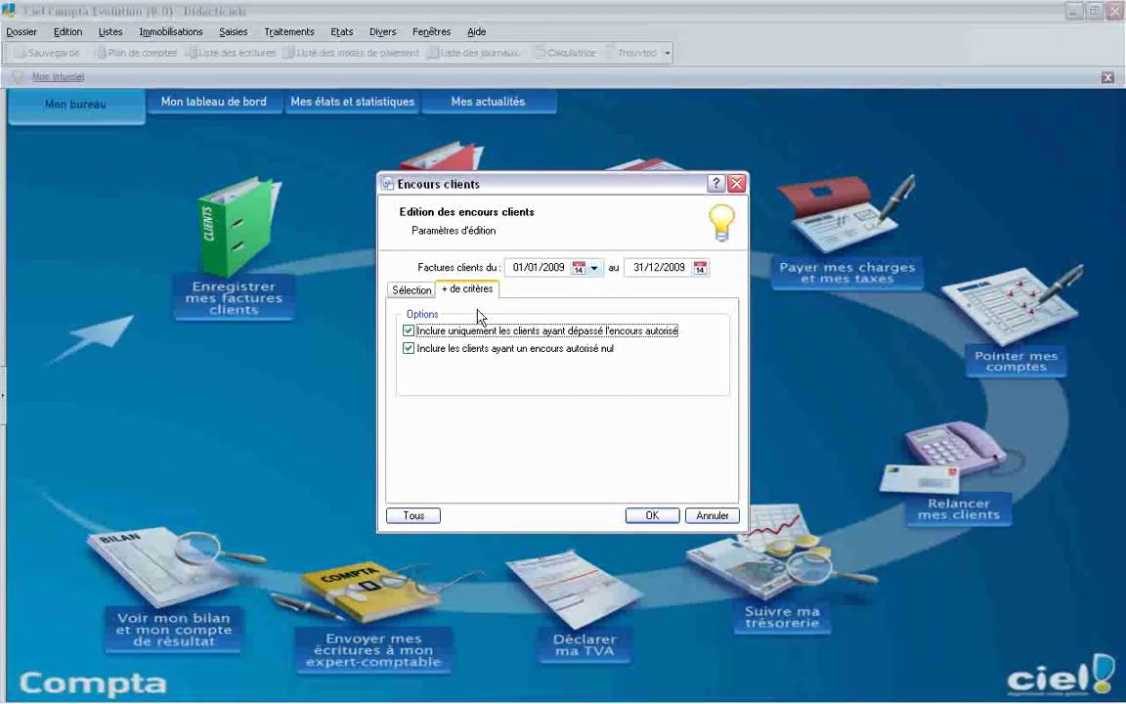
pyautogui.click(430, 331)
pyautogui.moveTo(444, 362)
pyautogui.click(652, 516)
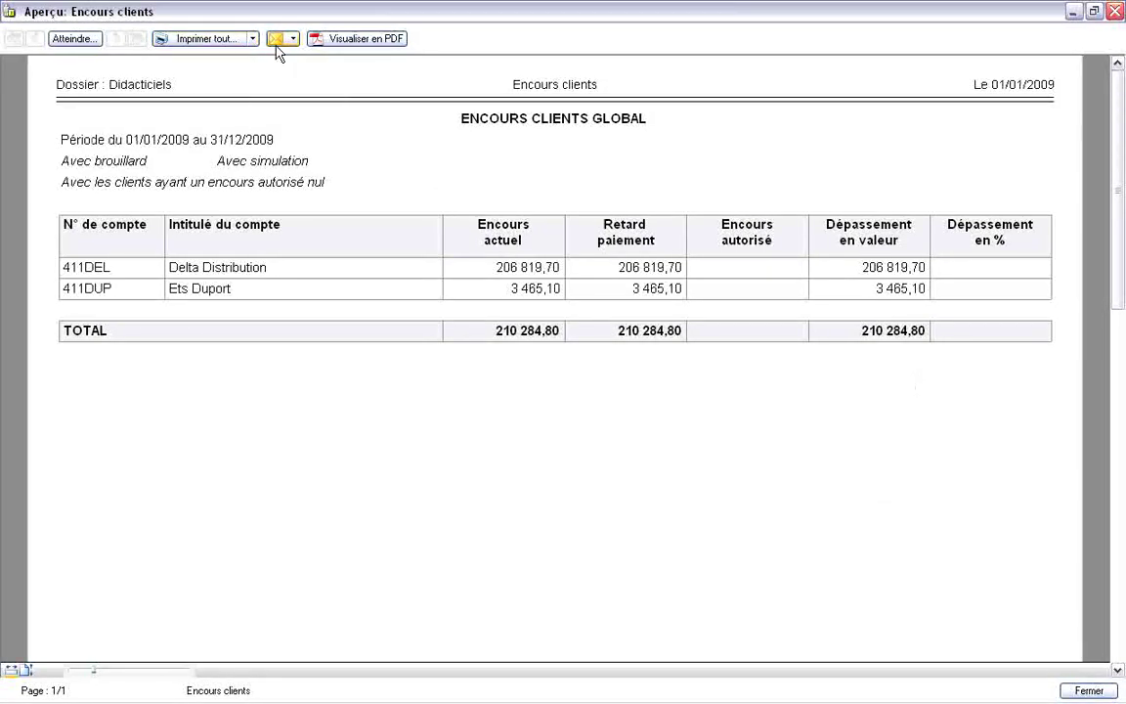
pyautogui.click(358, 41)
pyautogui.click(1088, 690)
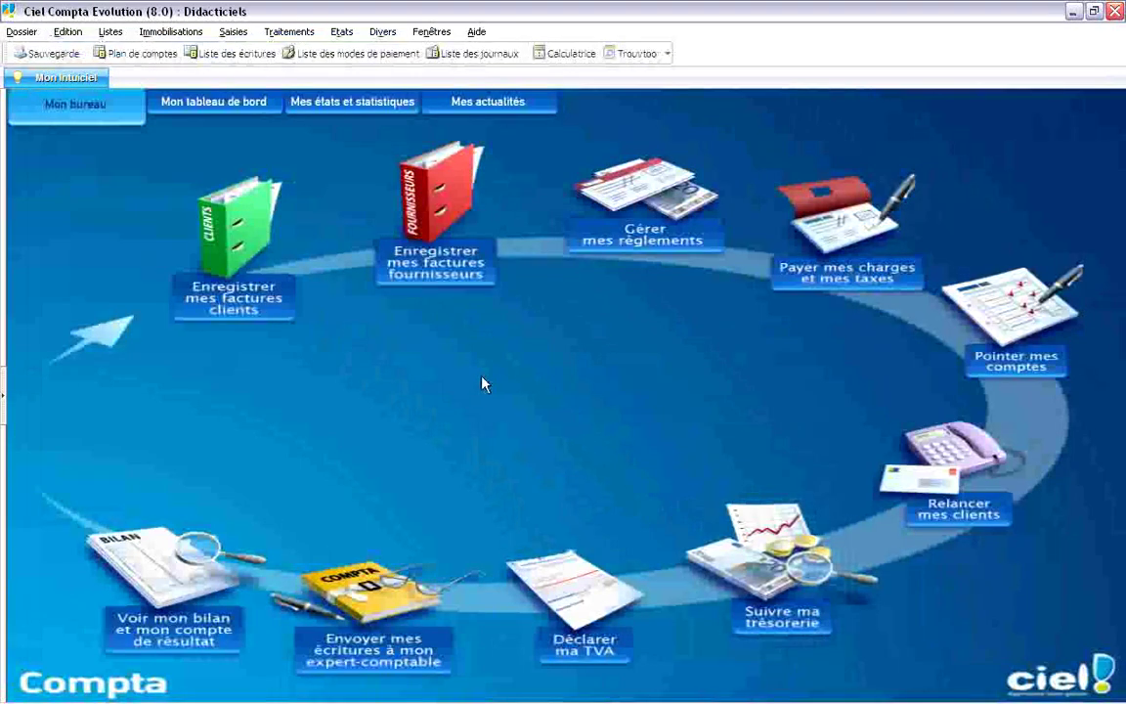
pyautogui.click(339, 32)
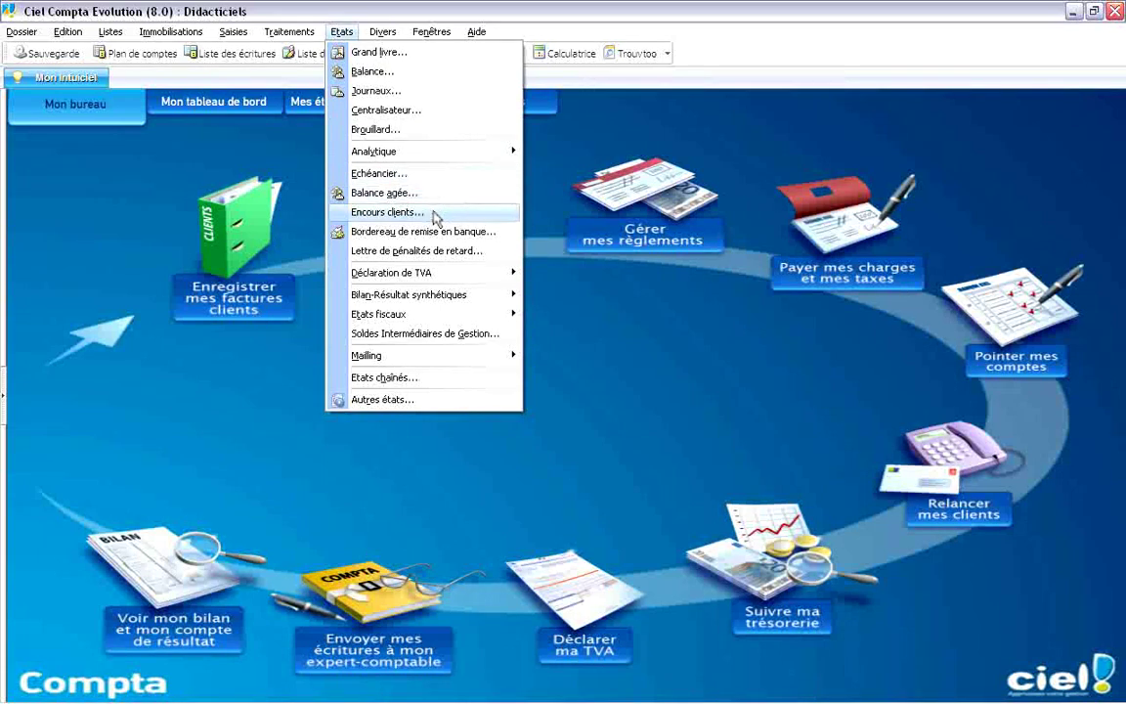
pyautogui.click(709, 390)
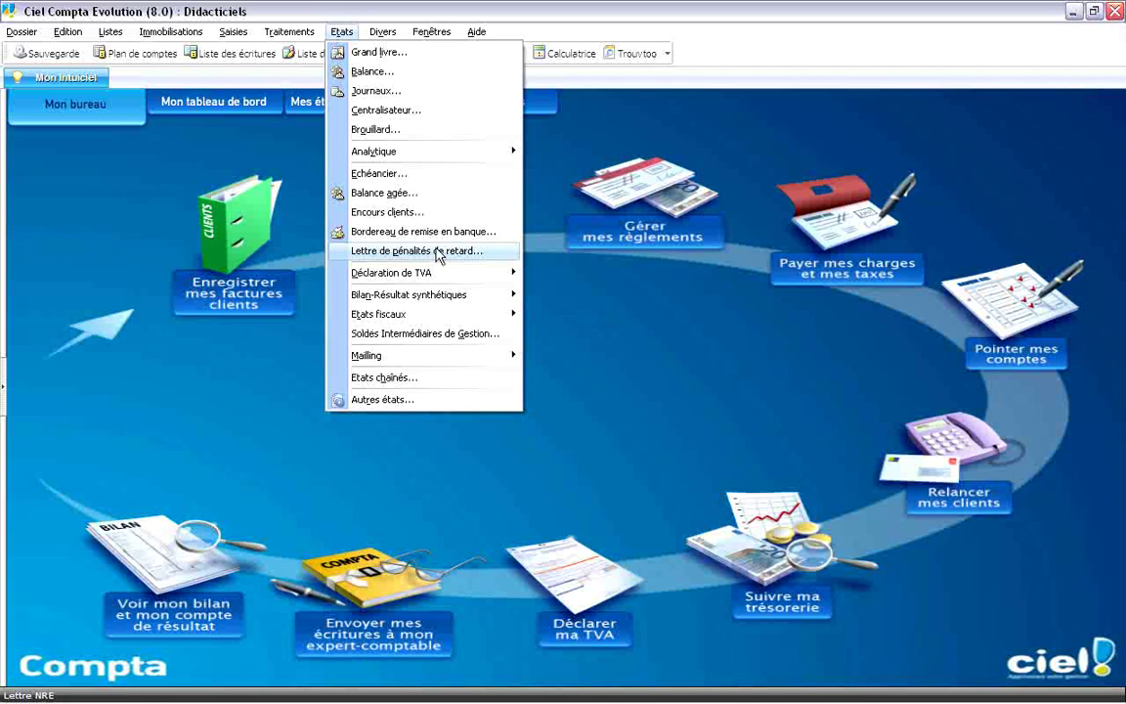
pyautogui.click(606, 379)
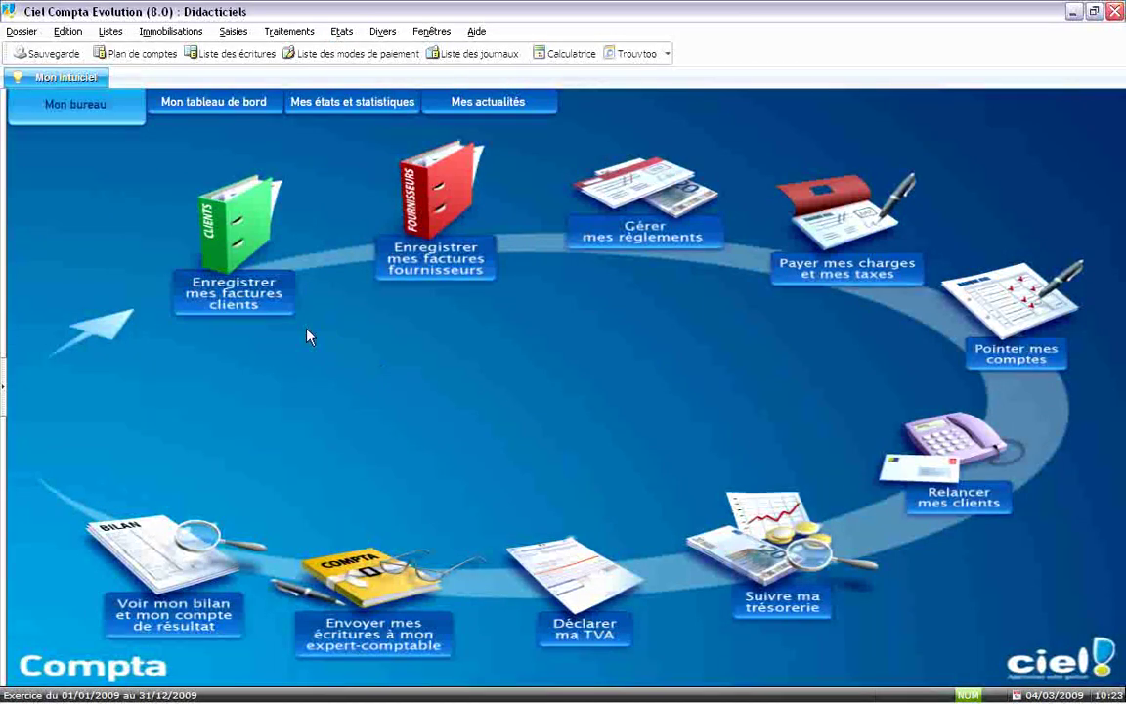
# - Check the Loi N.R.E. late-payment penalty interest rate in the accounting parameters, leaving the settings unsaved
pyautogui.click(24, 34)
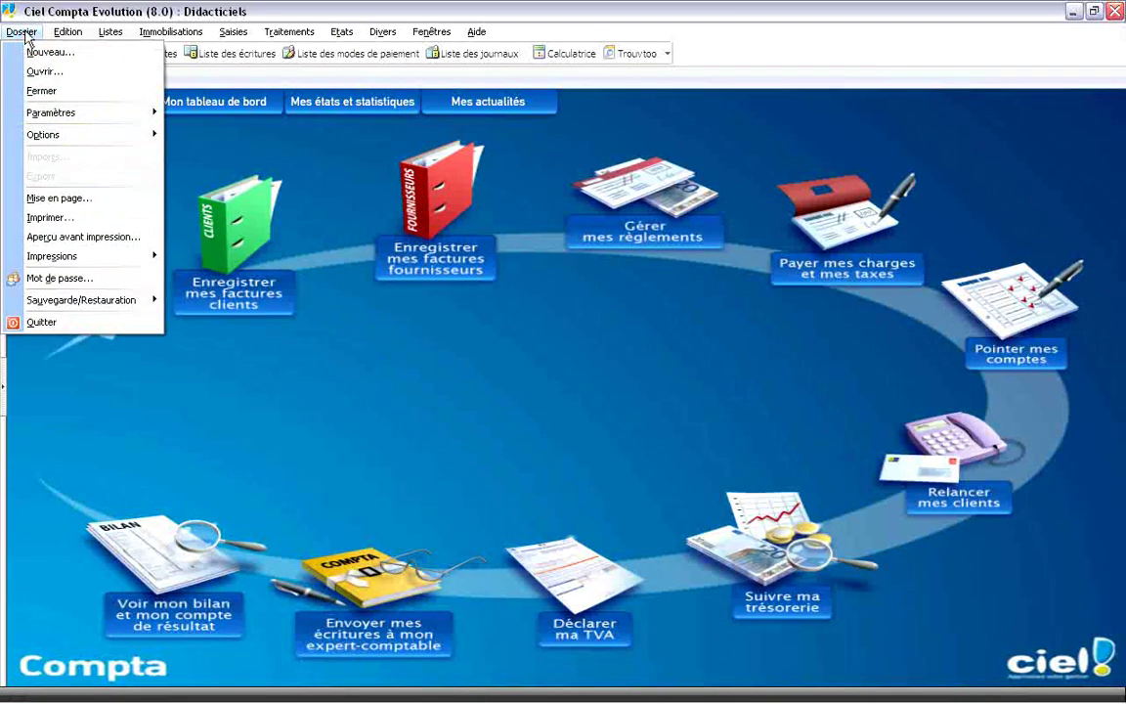
pyautogui.moveTo(52, 117)
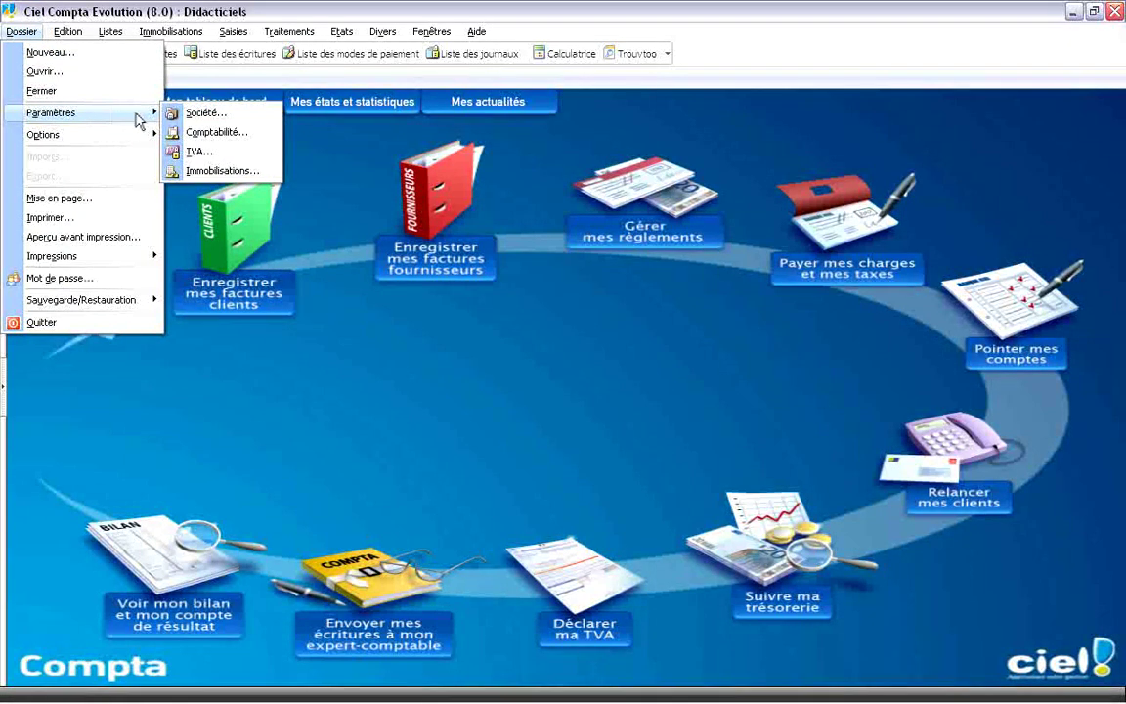
pyautogui.click(209, 134)
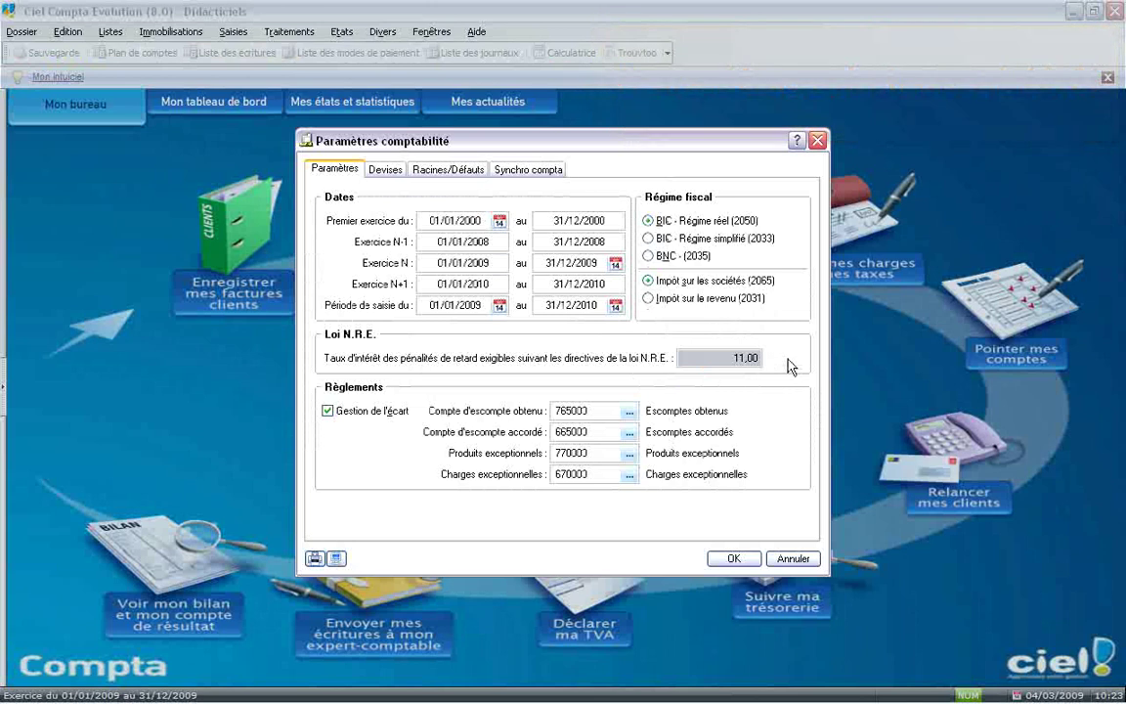
pyautogui.click(793, 558)
# - Start a preview of the Bordereau de remise en banque and choose bank account 512000 (Banque) for it
pyautogui.click(341, 31)
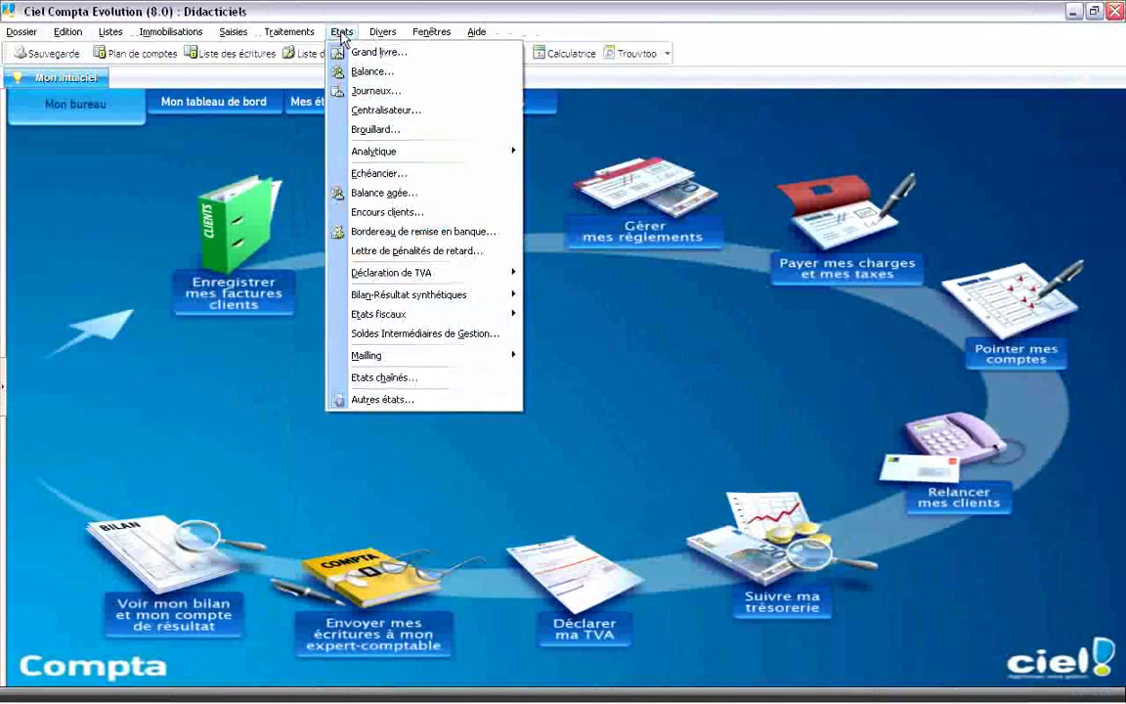
pyautogui.click(402, 235)
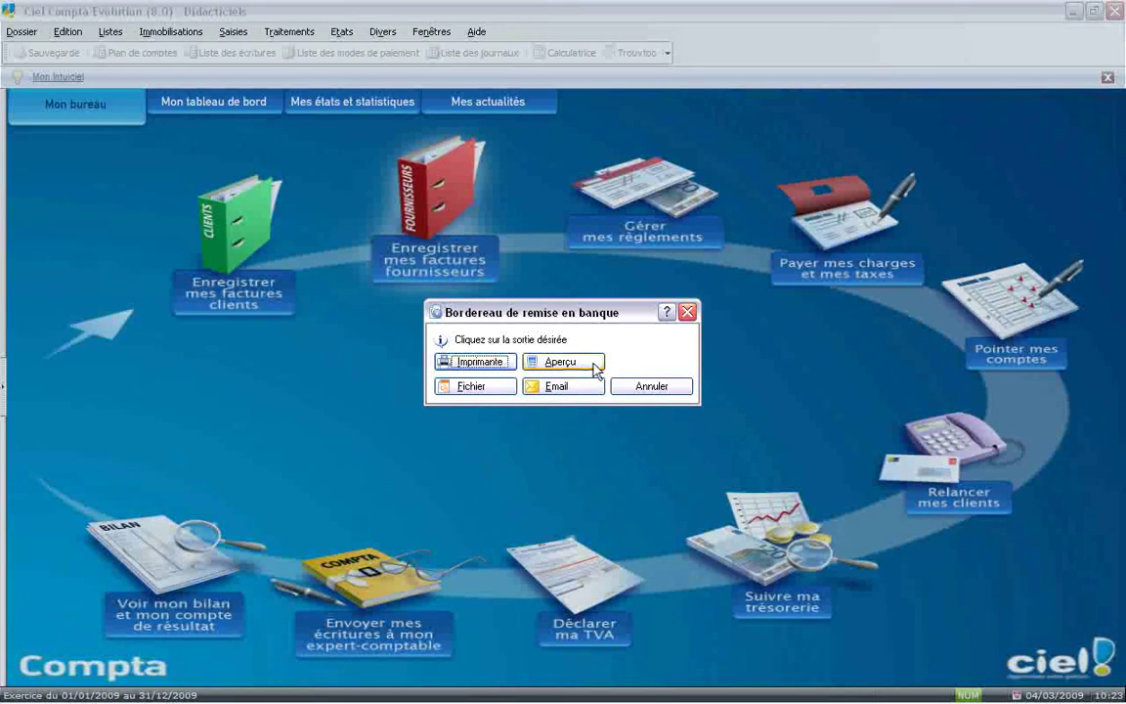
pyautogui.click(563, 363)
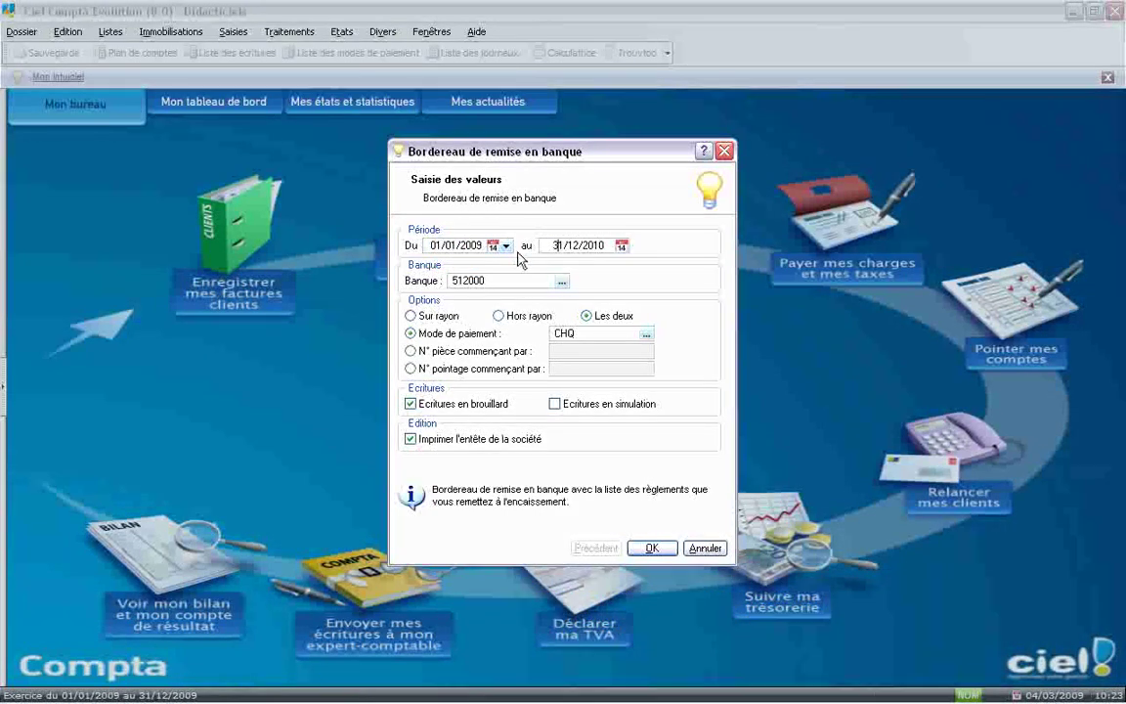
pyautogui.click(562, 282)
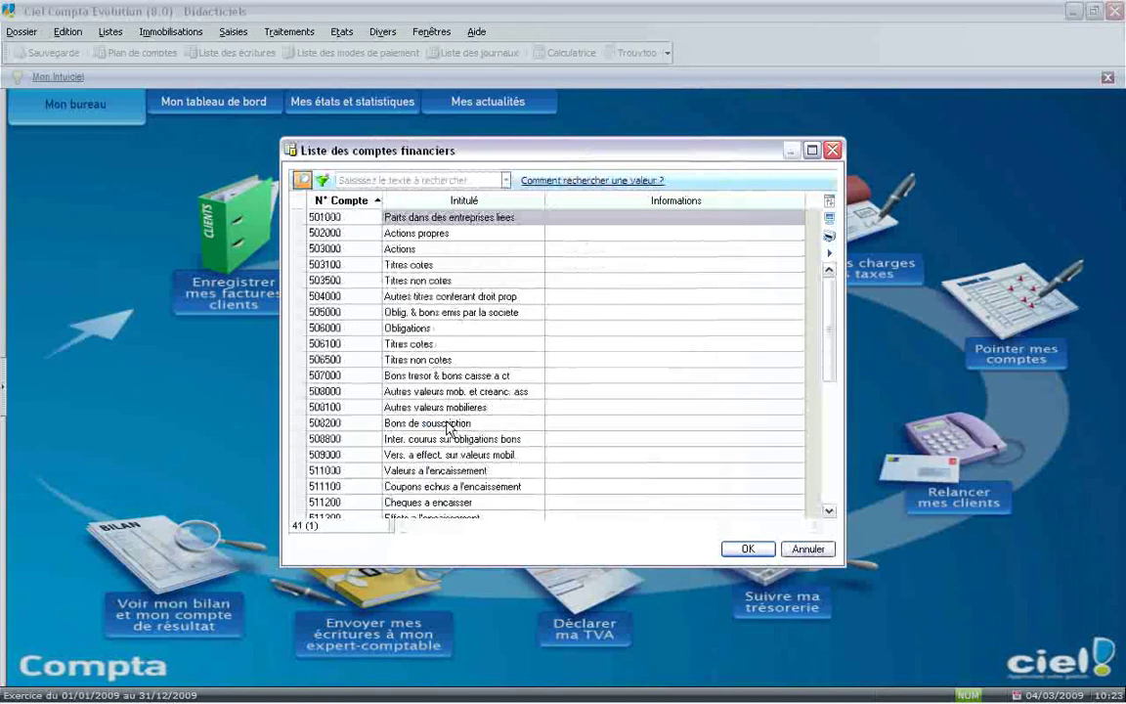
pyautogui.scroll(-3, 515, 342)
pyautogui.click(435, 420)
pyautogui.click(380, 407)
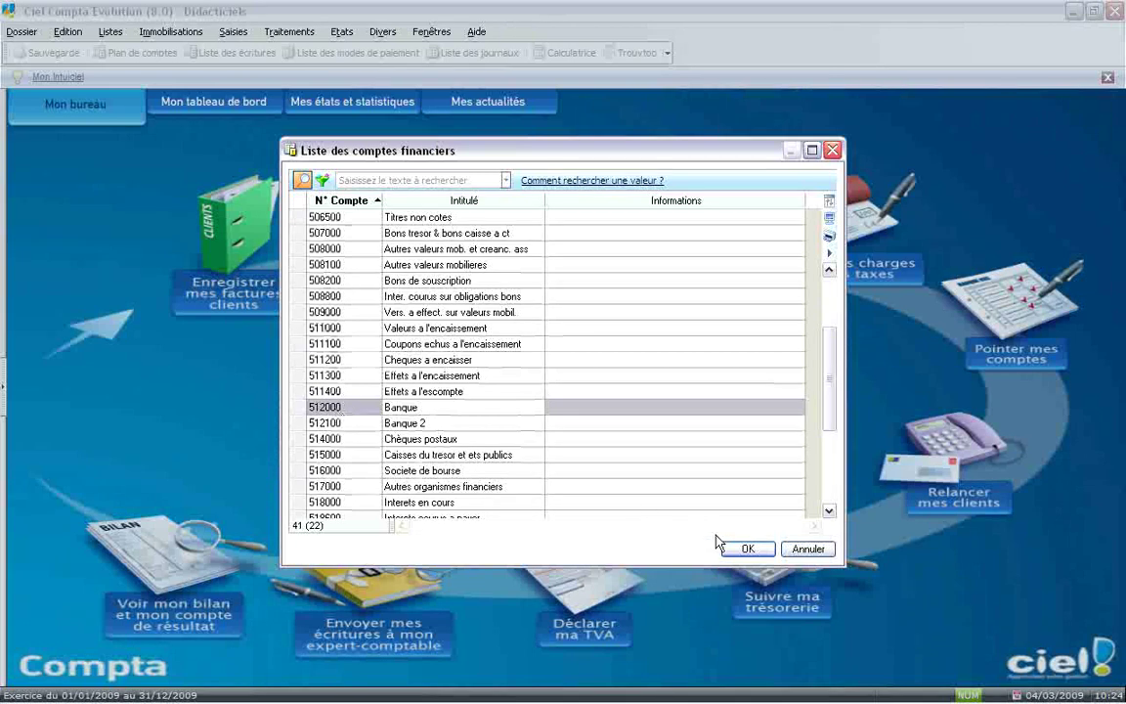
pyautogui.click(745, 549)
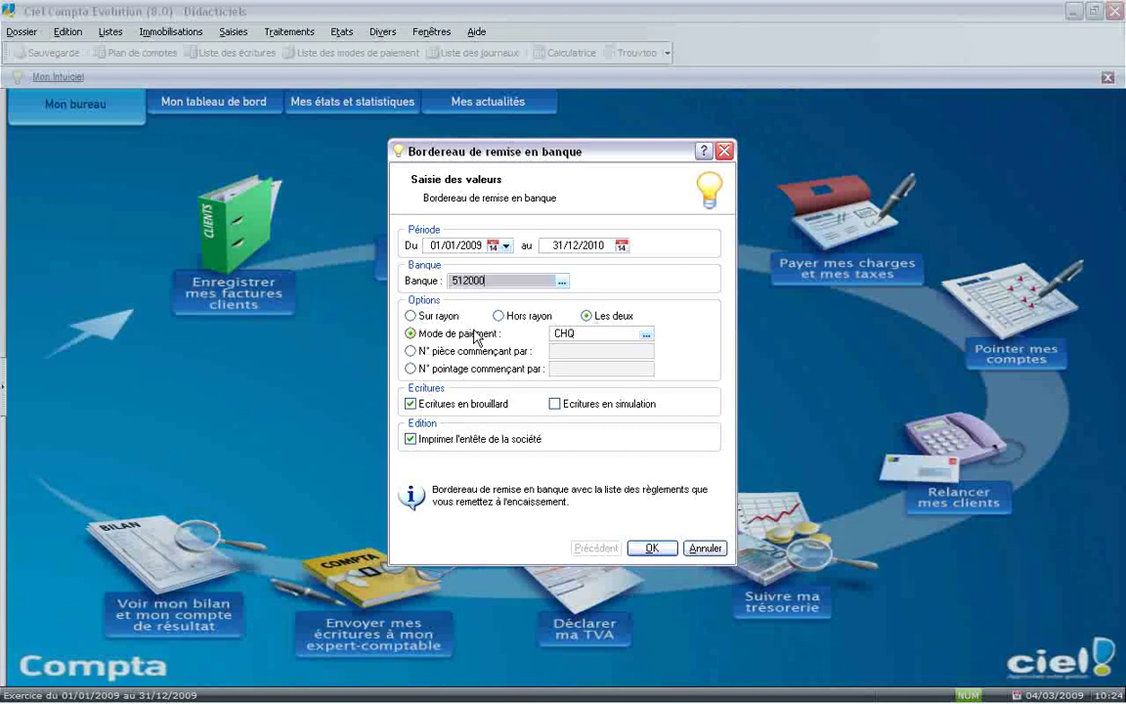
# - Choose CHQ (Chèque) as the payment method for the bank deposit slip
pyautogui.click(647, 335)
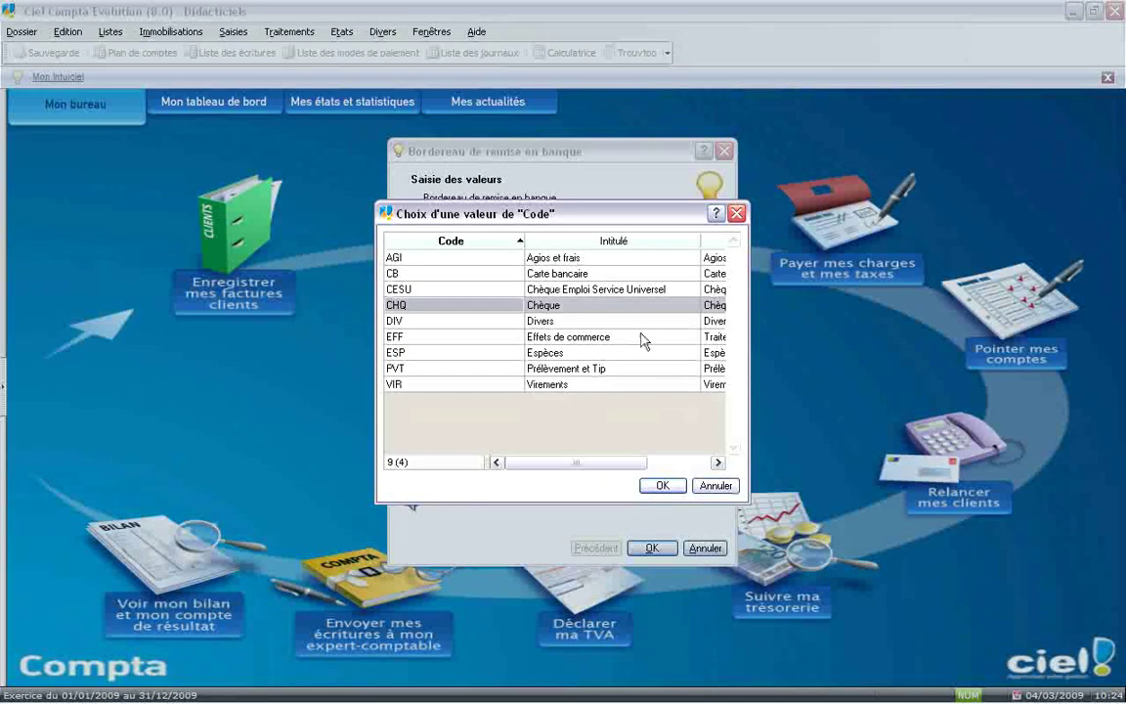
pyautogui.click(500, 313)
pyautogui.click(663, 486)
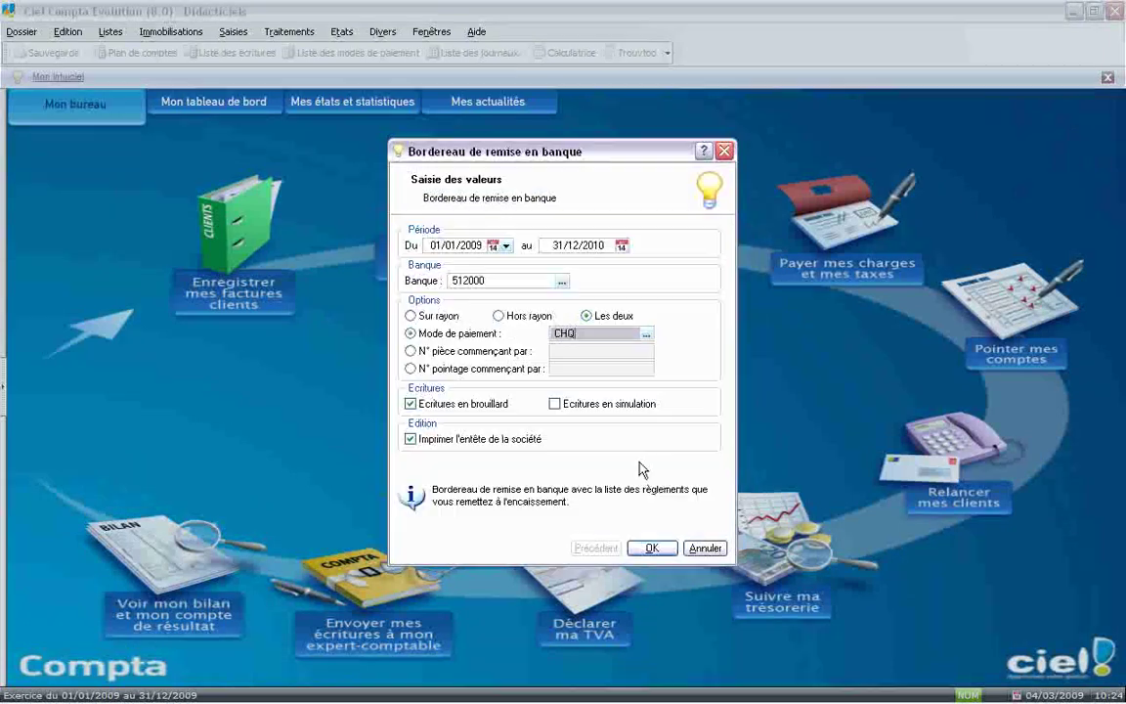
pyautogui.click(476, 353)
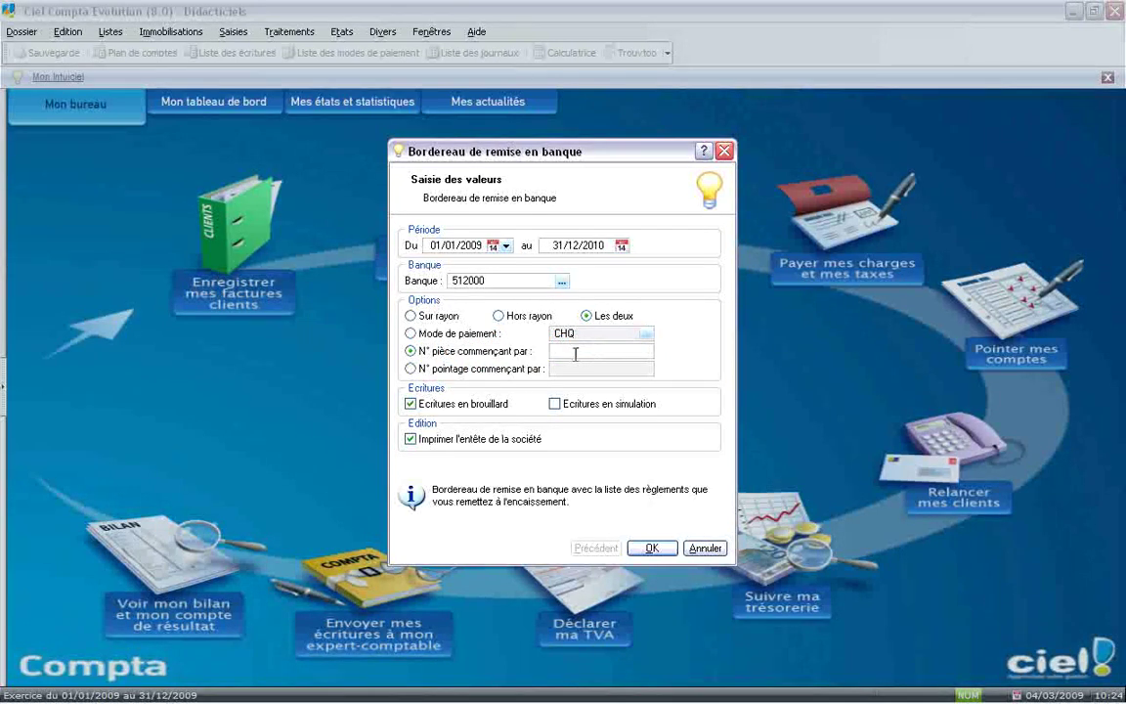
pyautogui.click(479, 369)
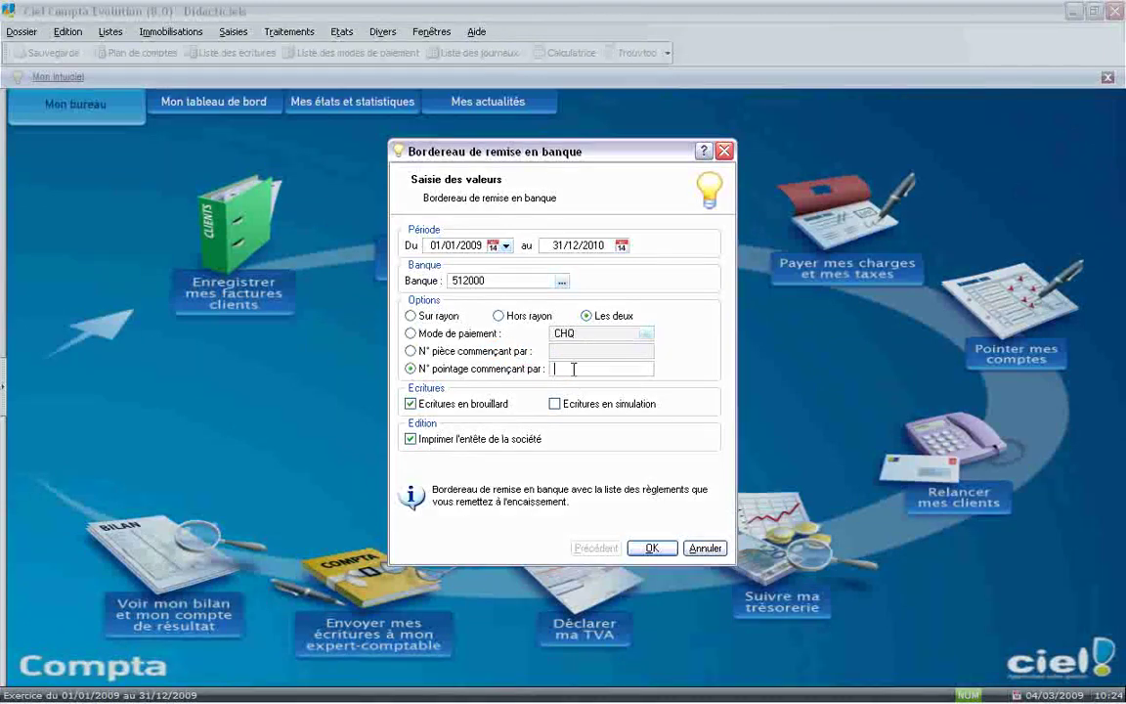
pyautogui.click(439, 336)
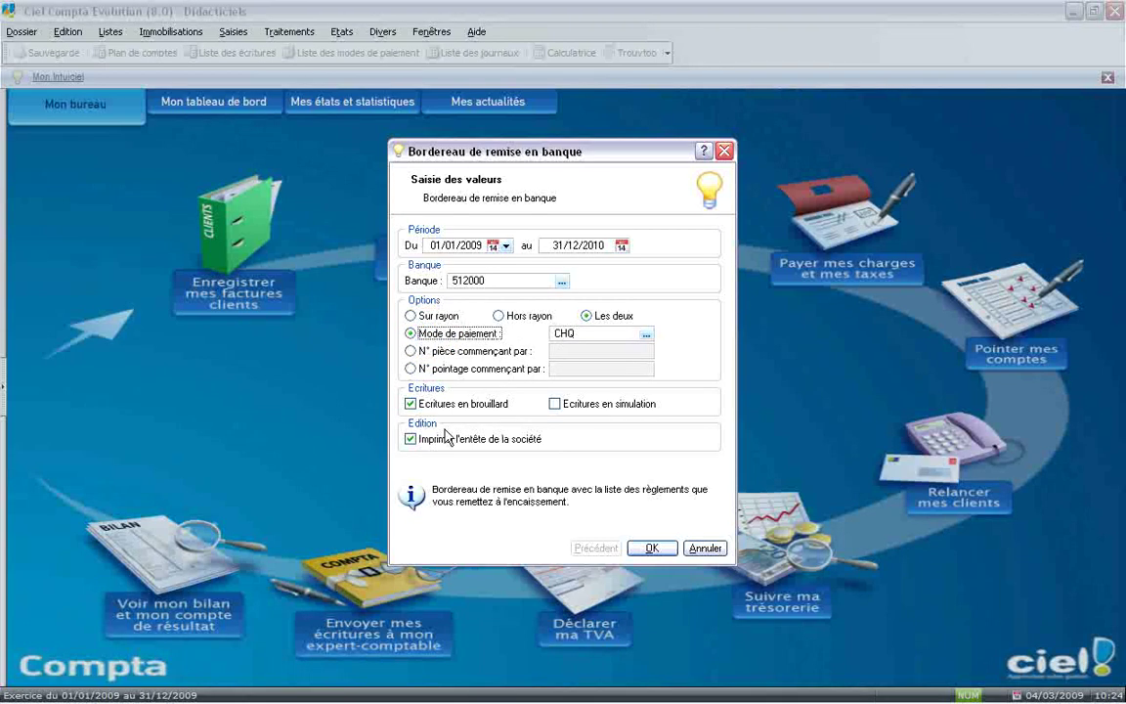
# - Preview the bank deposit slip with draft entries and the company header included, view it down to the total, and close it
pyautogui.doubleClick(410, 404)
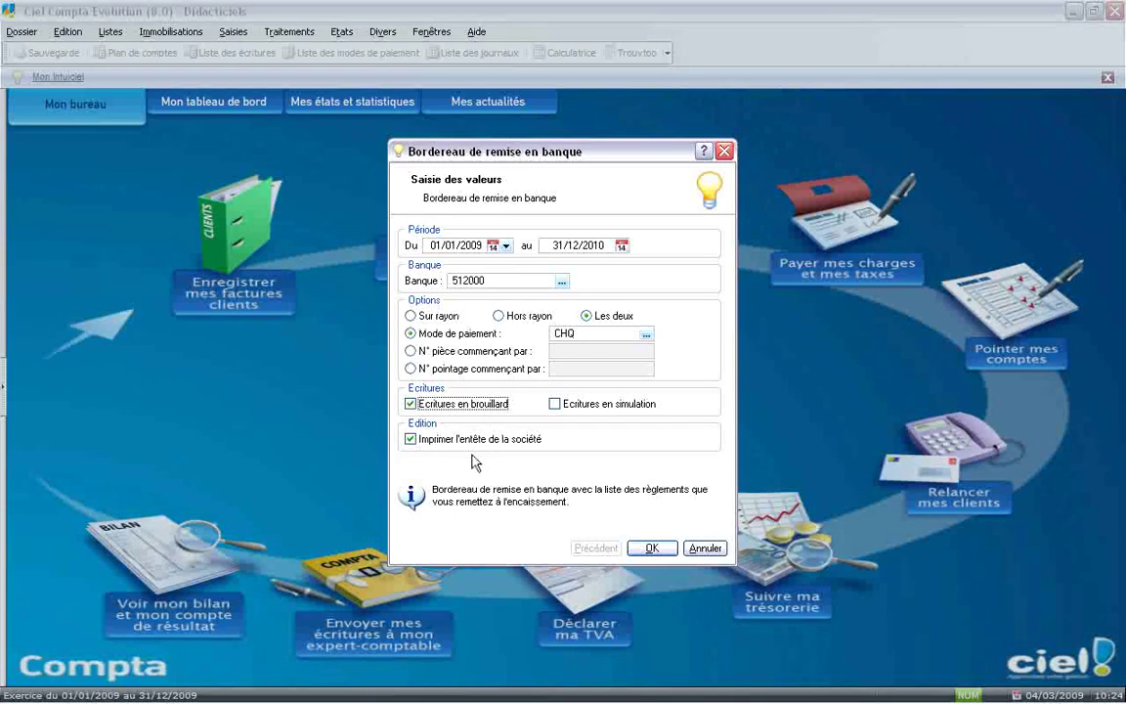
pyautogui.click(651, 547)
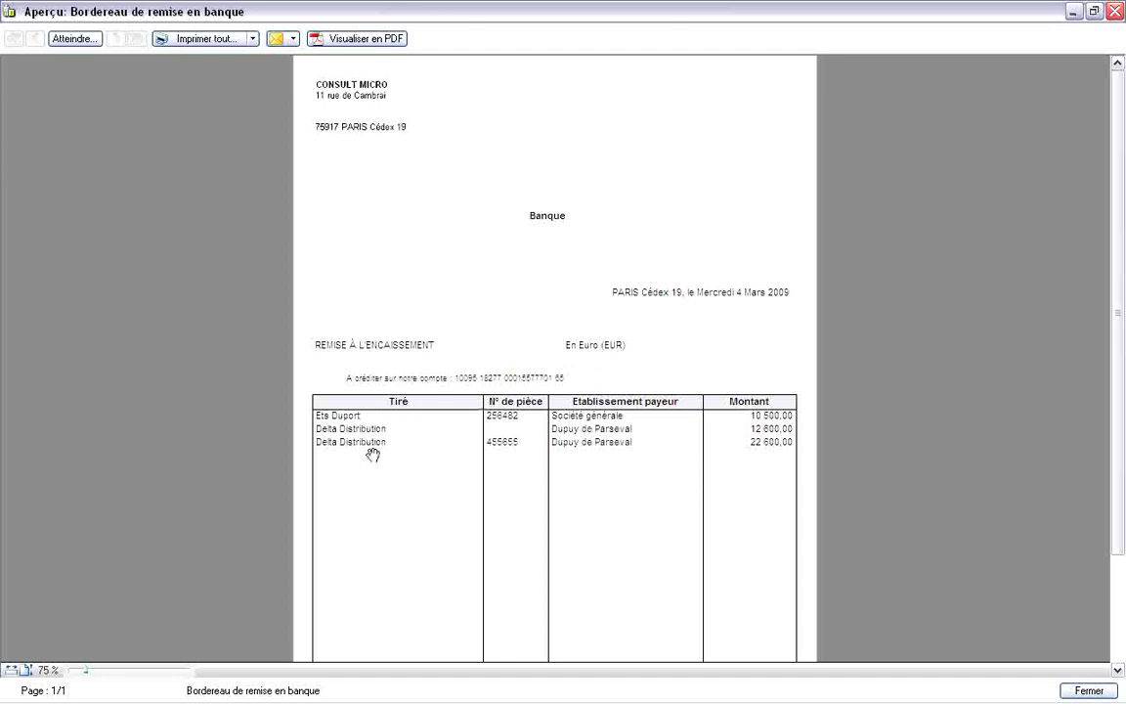
pyautogui.scroll(-3, 373, 455)
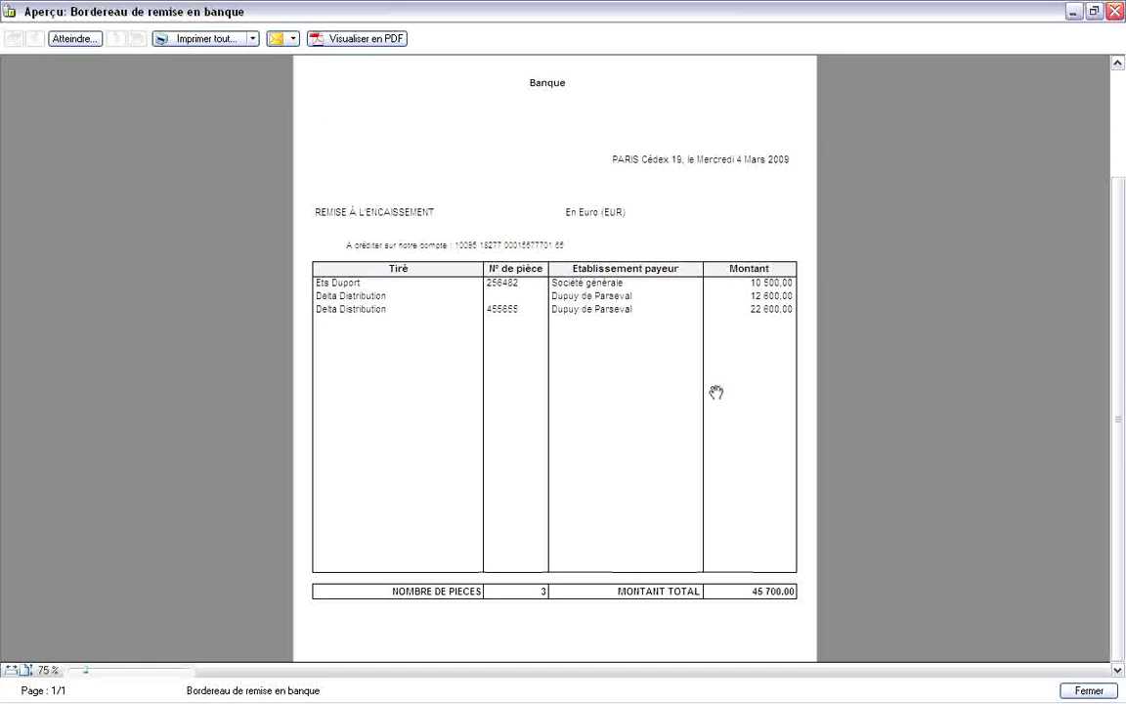
pyautogui.click(1091, 690)
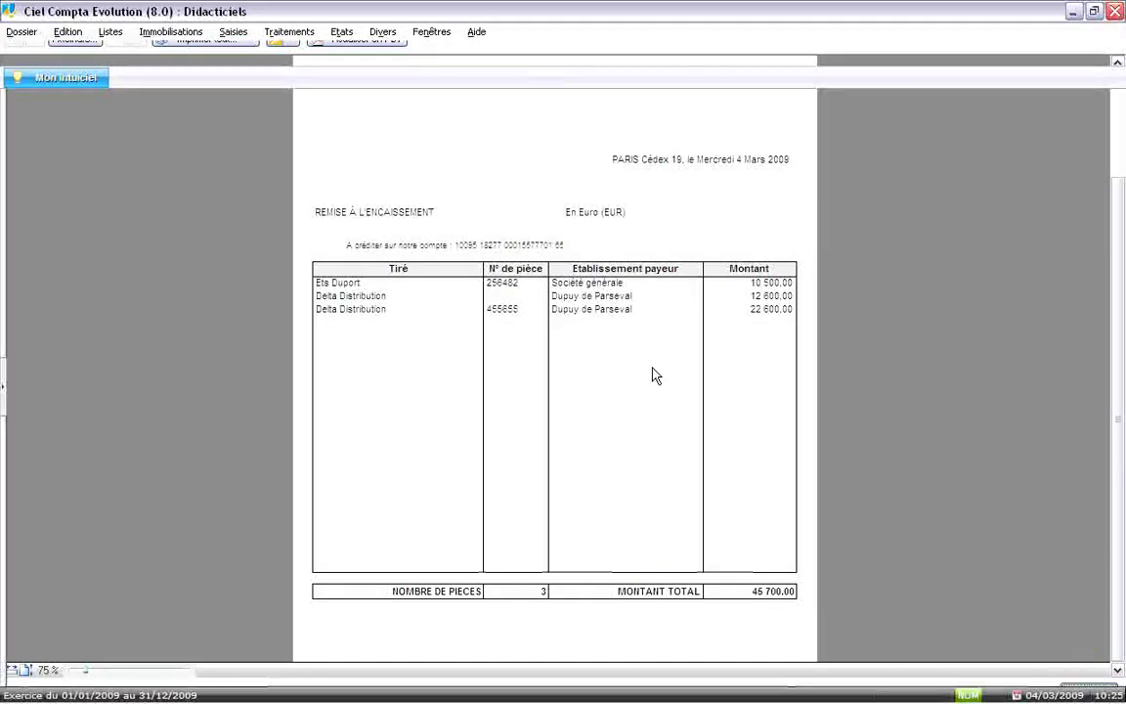
# - Start a preview of the Lettre de pénalités de retard for all clients, with the settlement period ending 31/12/2009
pyautogui.click(342, 32)
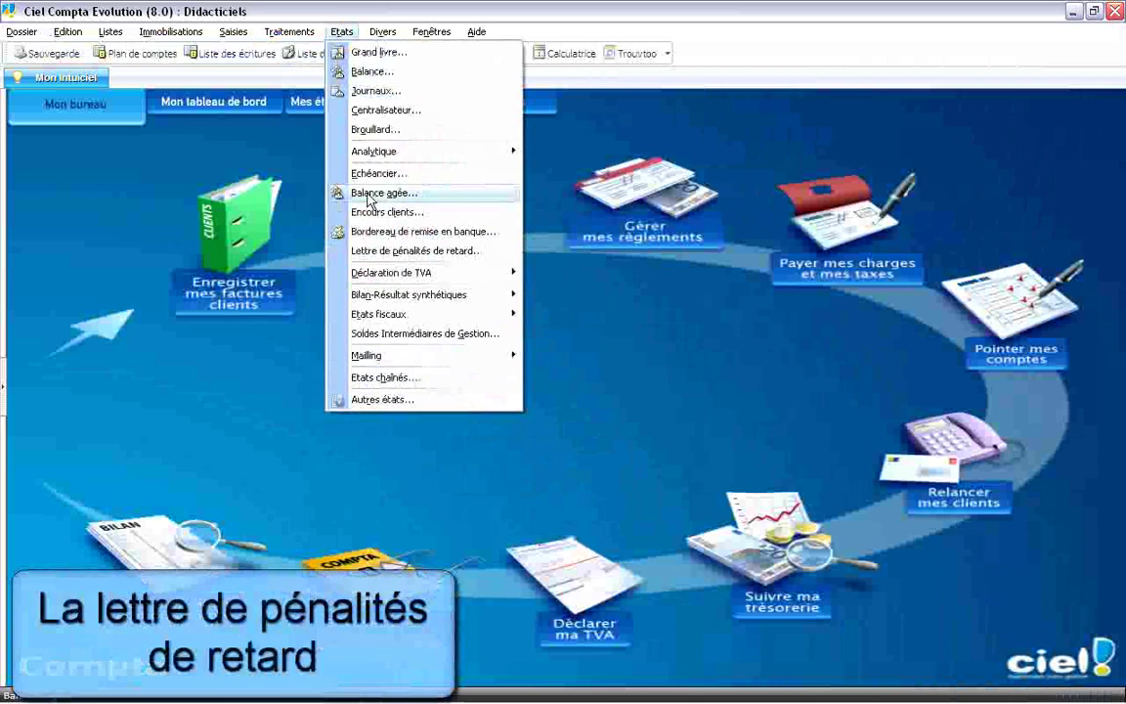
pyautogui.click(405, 254)
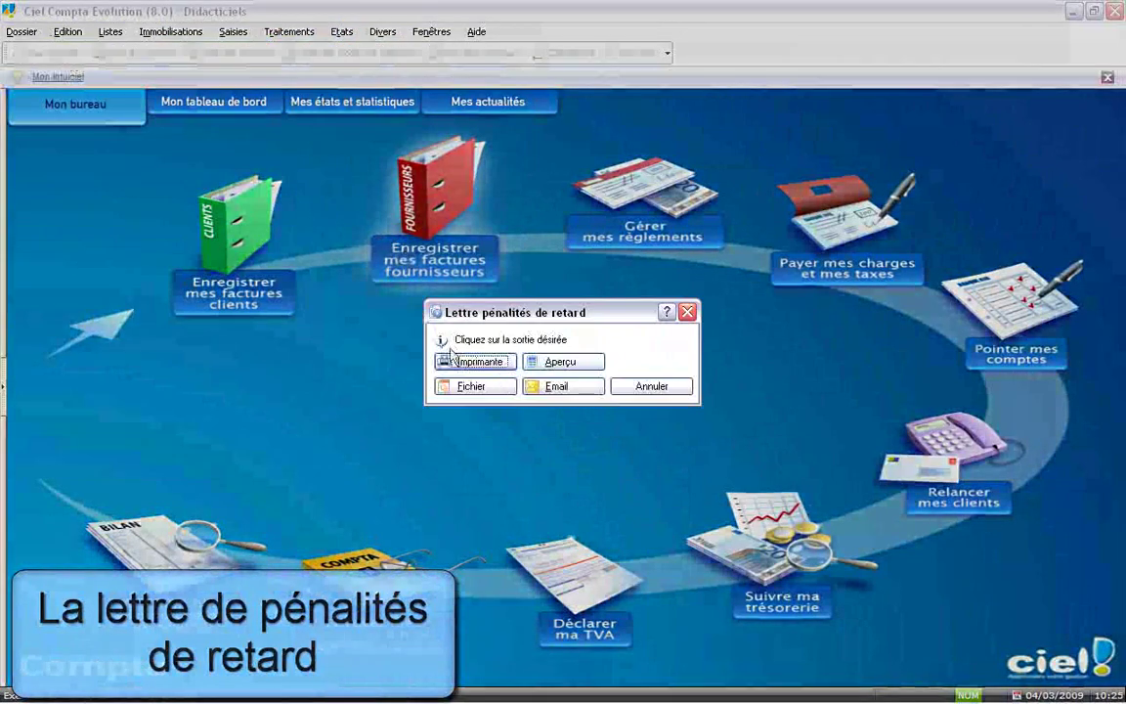
pyautogui.click(556, 364)
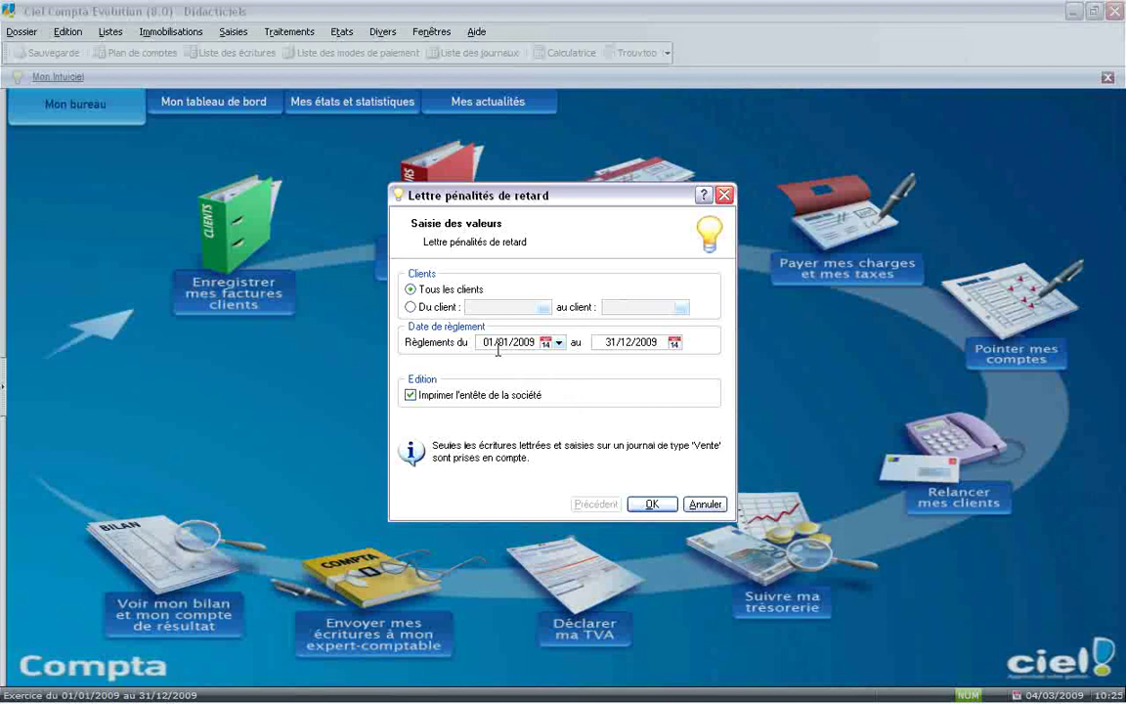
pyautogui.click(673, 343)
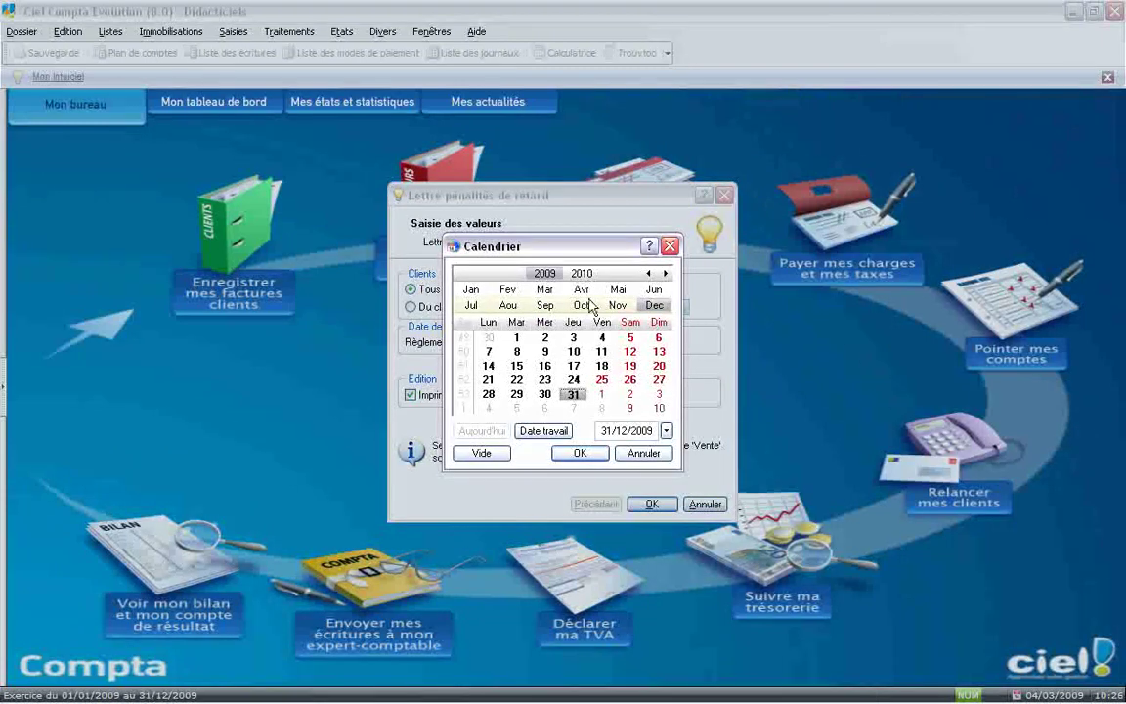
pyautogui.click(646, 453)
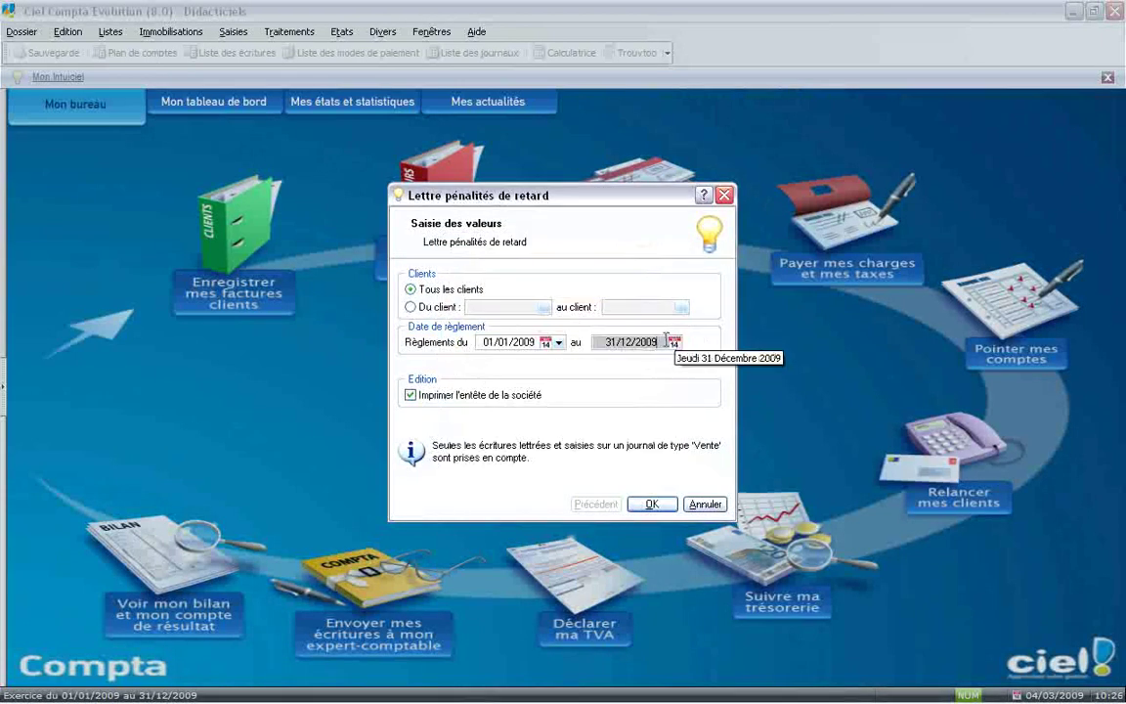
pyautogui.write('3112')
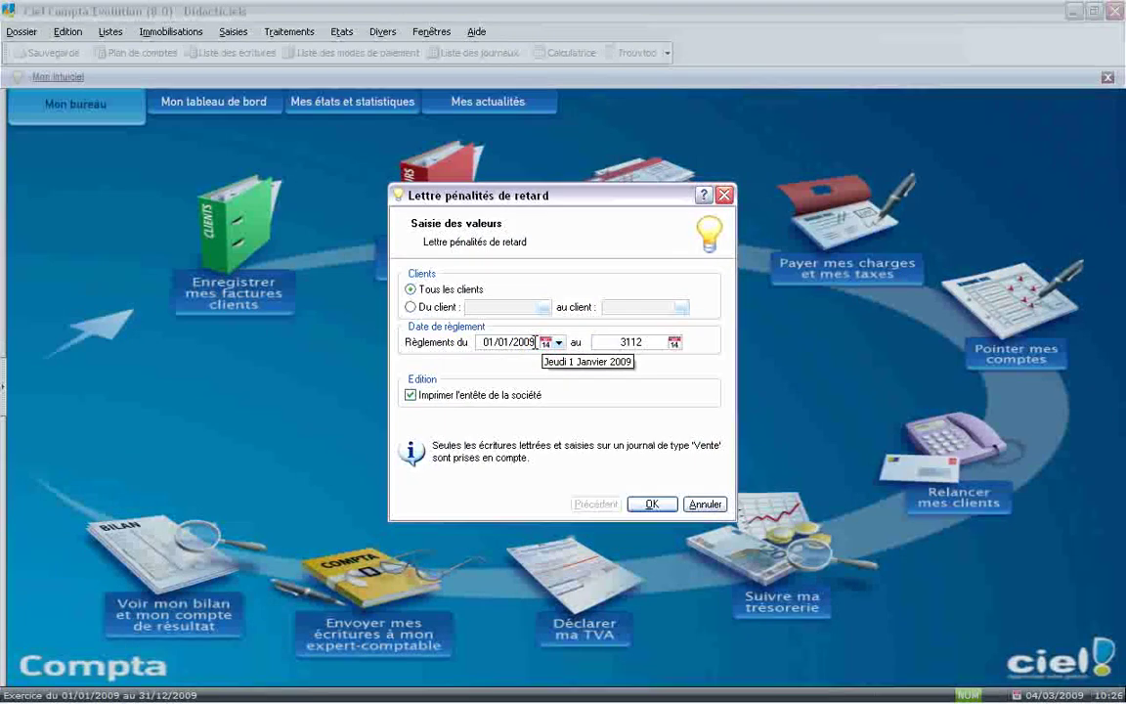
pyautogui.press('Tab')
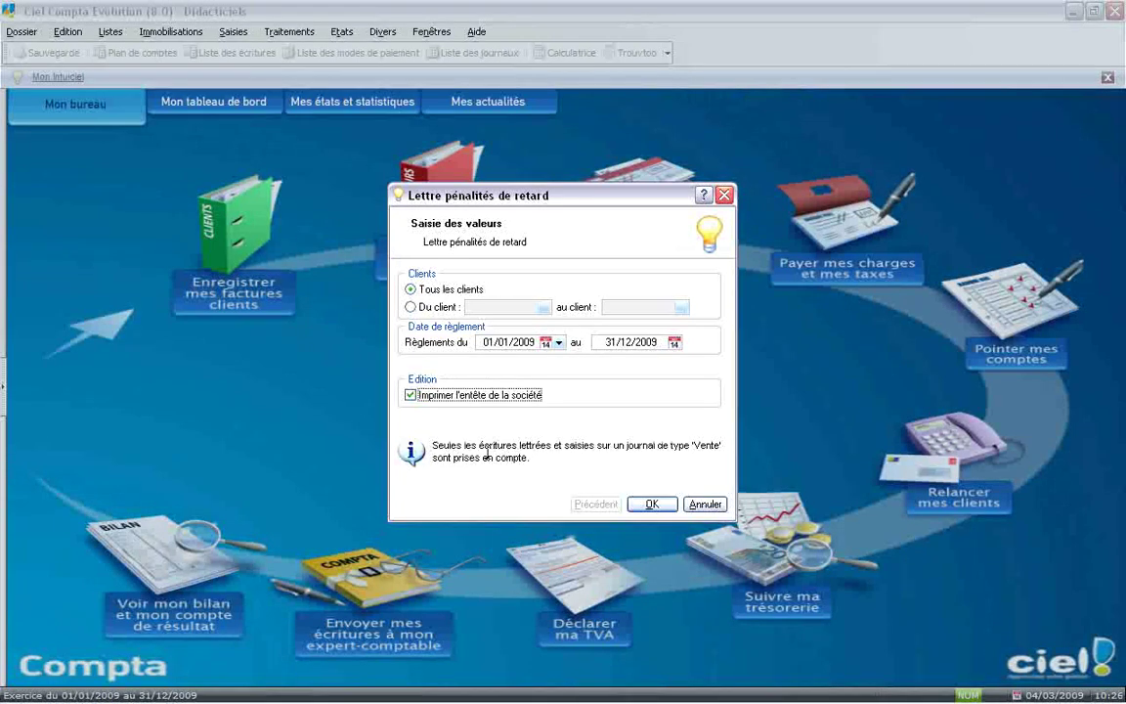
# - Read the note on which entries count, preview the late-penalty letter with the company header, and close it
pyautogui.moveTo(483, 444); pyautogui.dragTo(593, 451)
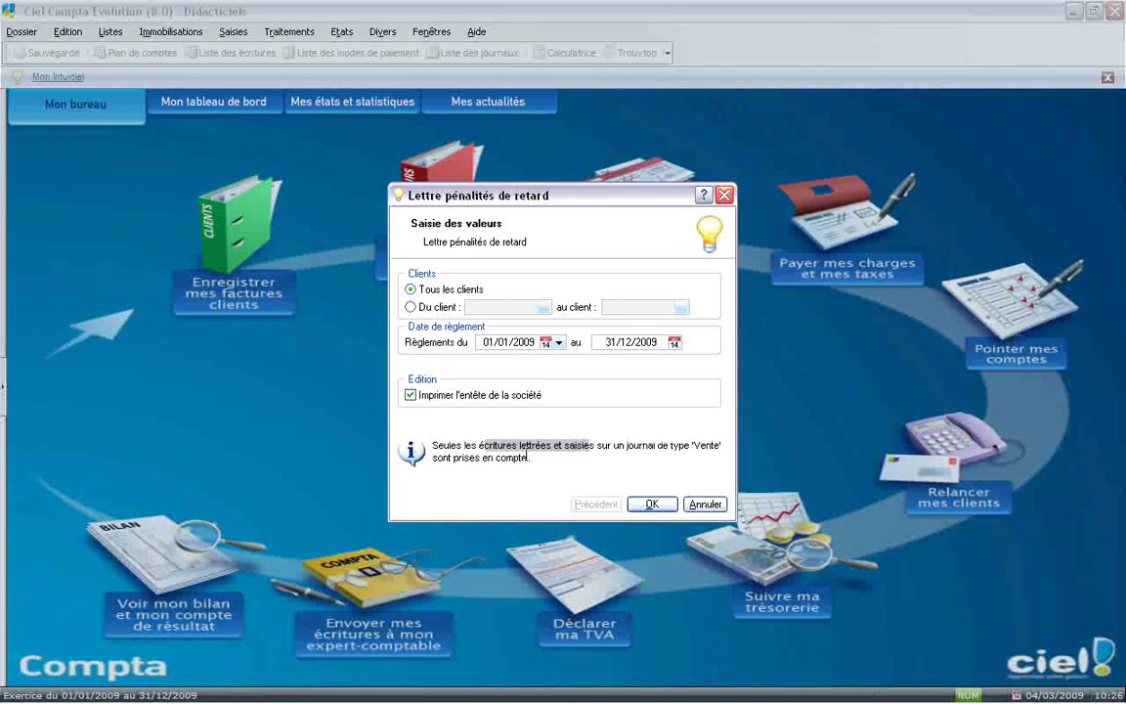
pyautogui.click(528, 456)
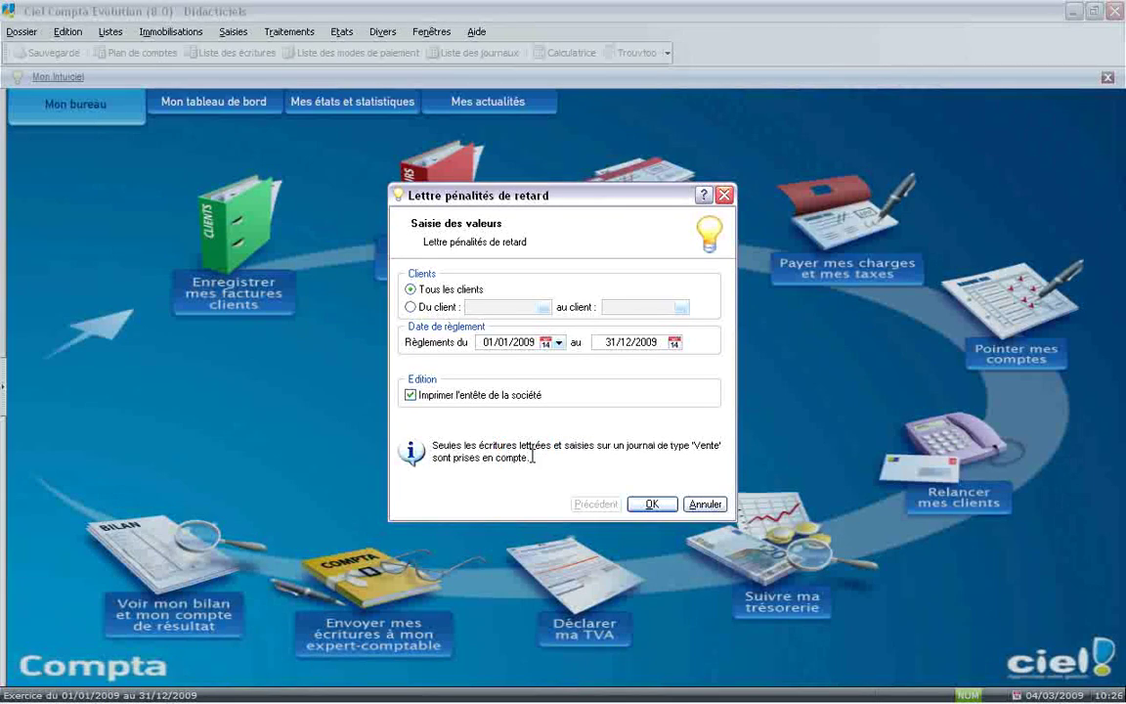
pyautogui.click(652, 504)
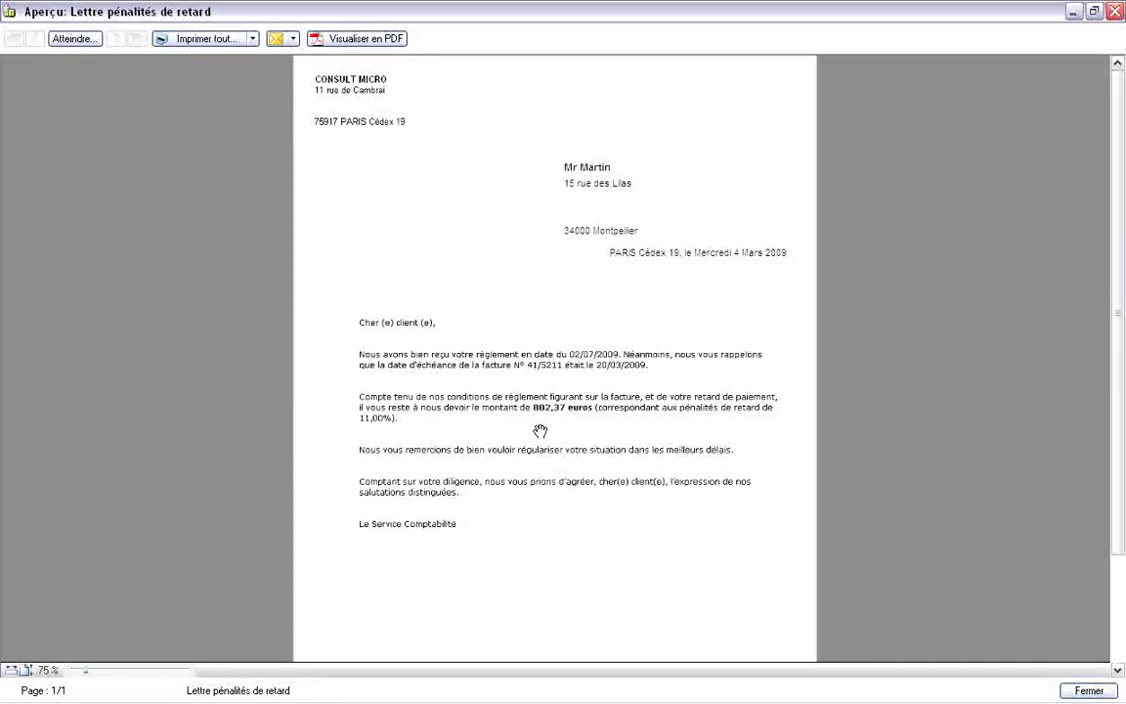
pyautogui.scroll(-3, 541, 431)
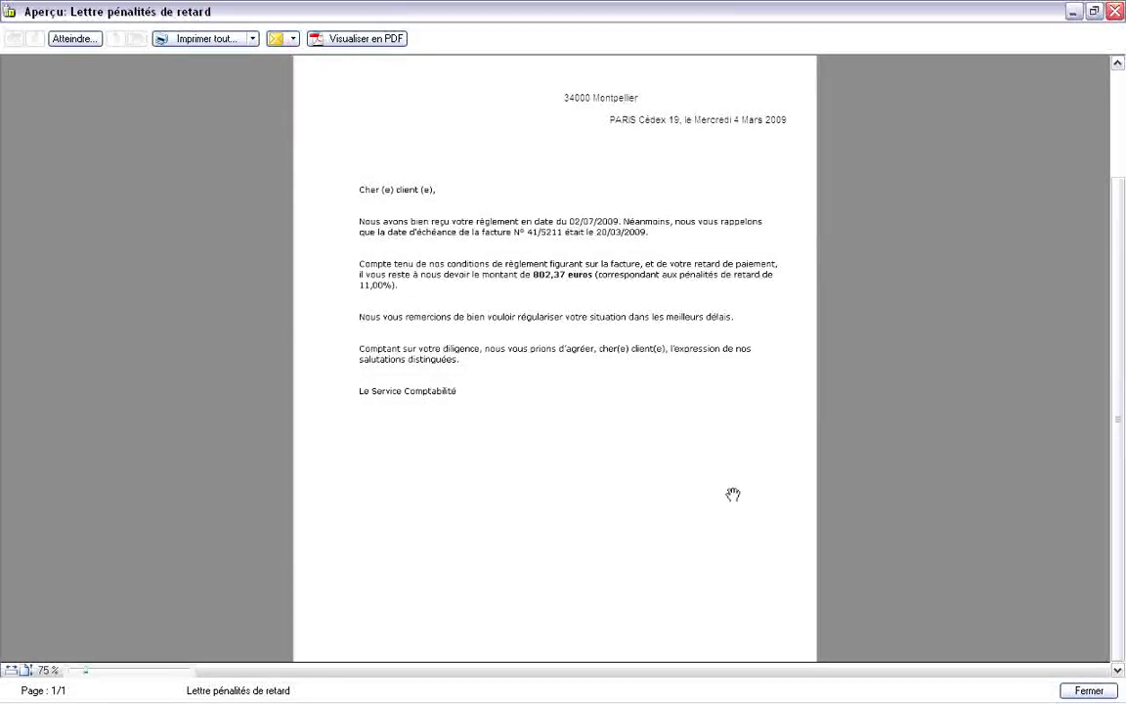
pyautogui.click(1089, 690)
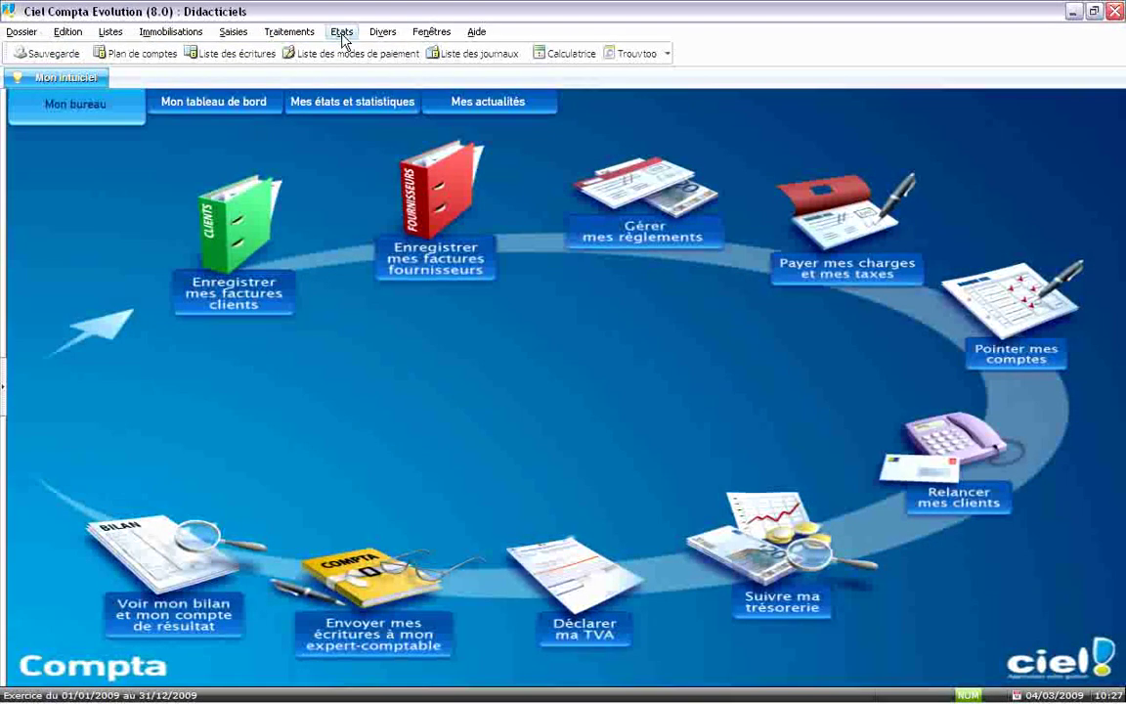
pyautogui.click(342, 33)
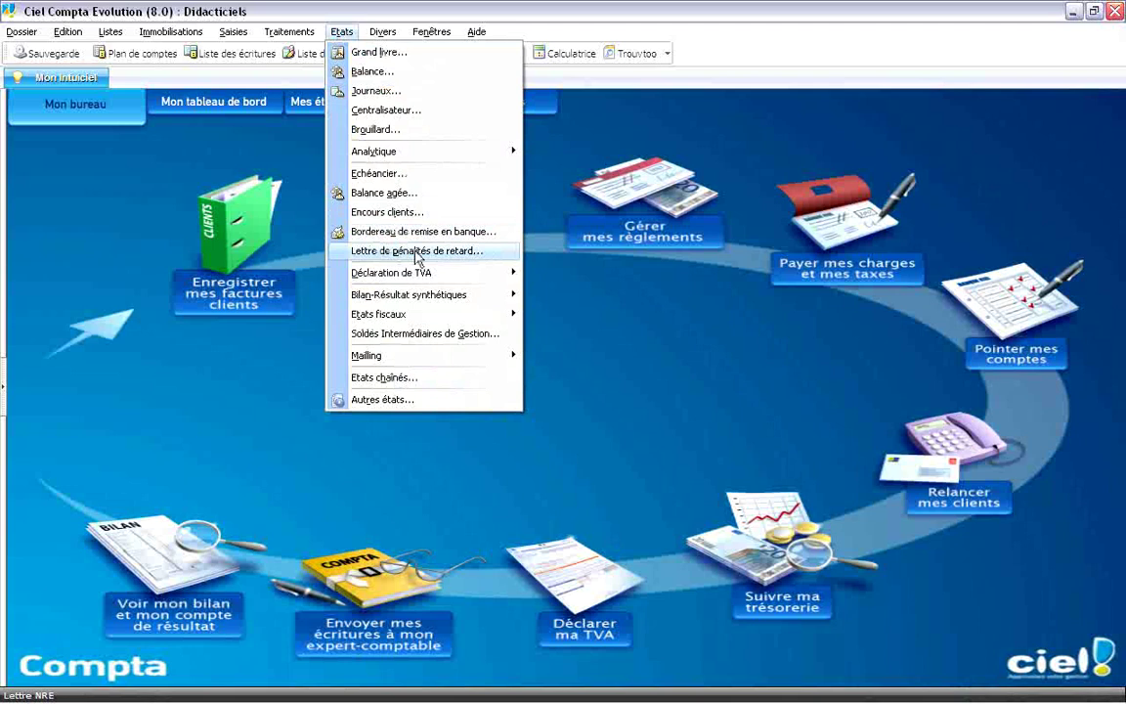
pyautogui.click(586, 374)
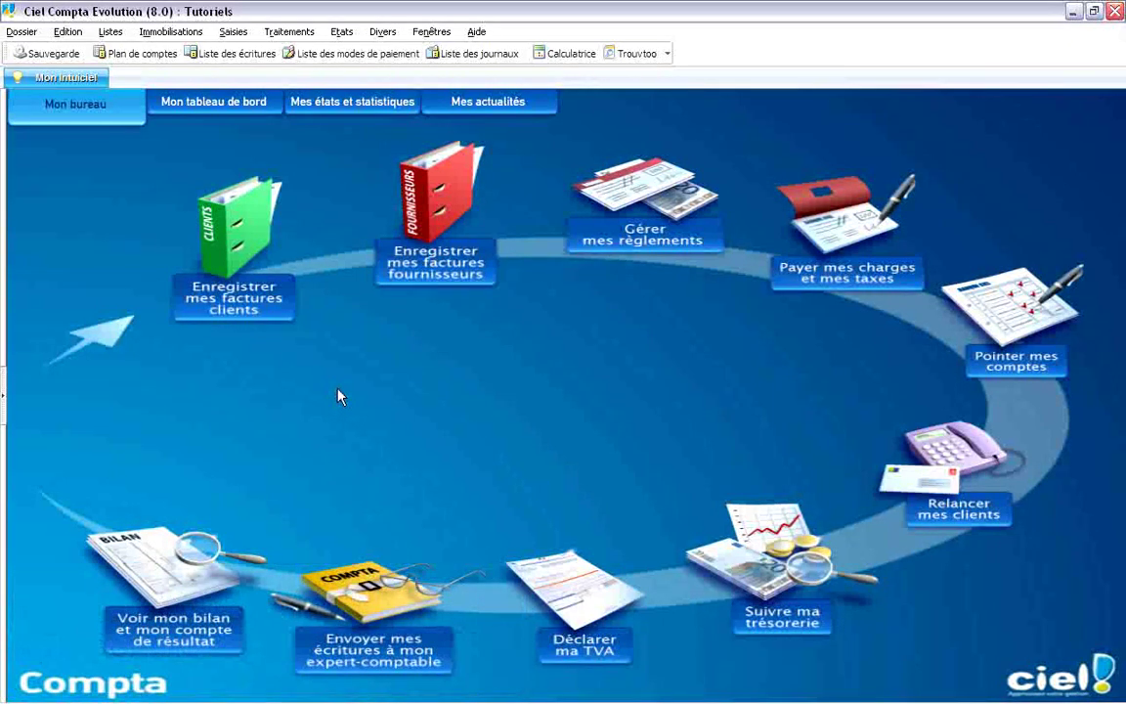
# - Open the VAT parameters and examine the available default rates and the account selection for Compte de TVA à payer
pyautogui.click(23, 34)
pyautogui.moveTo(51, 115)
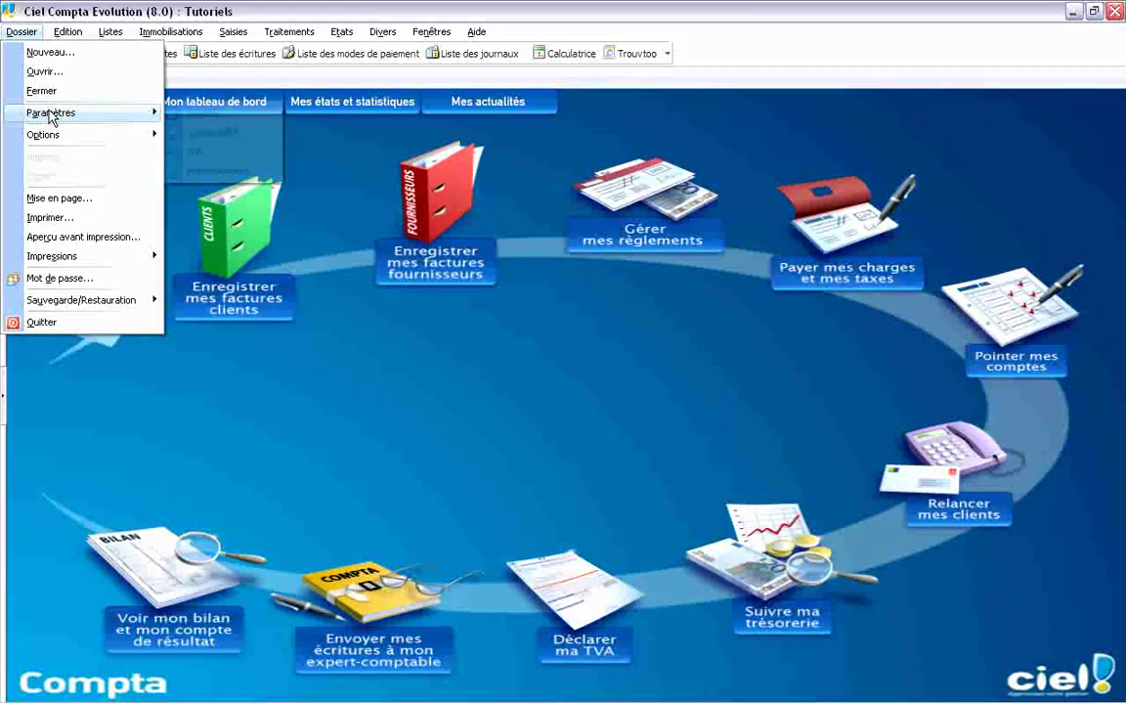
pyautogui.click(245, 152)
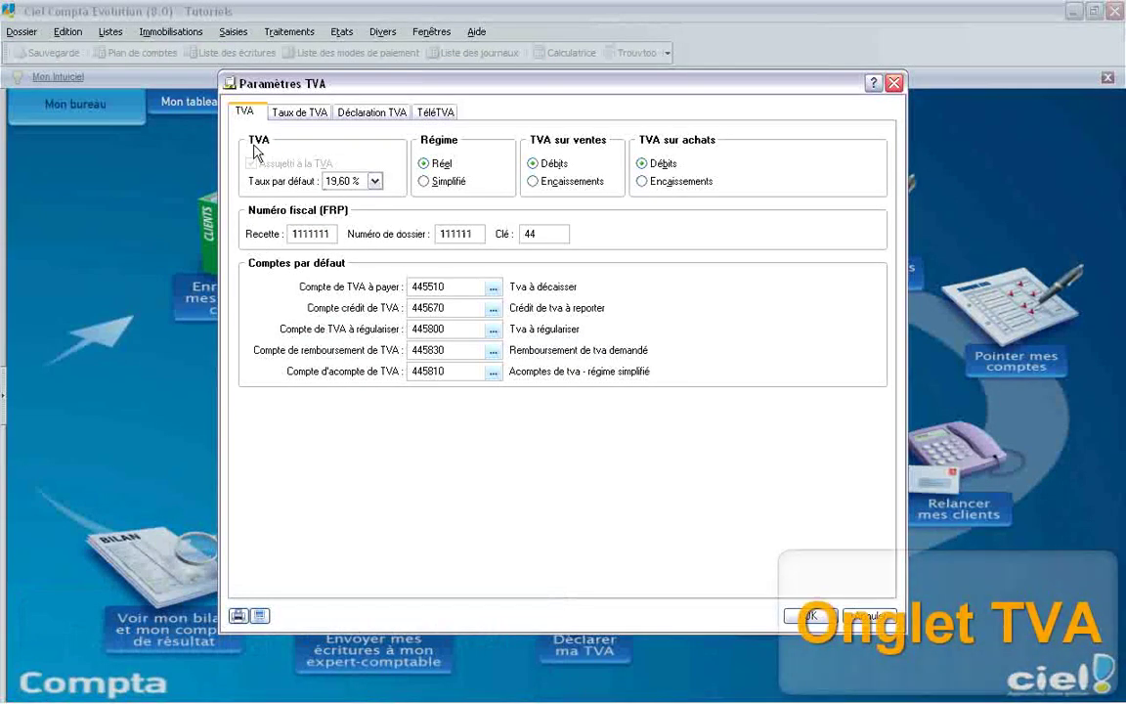
pyautogui.click(375, 182)
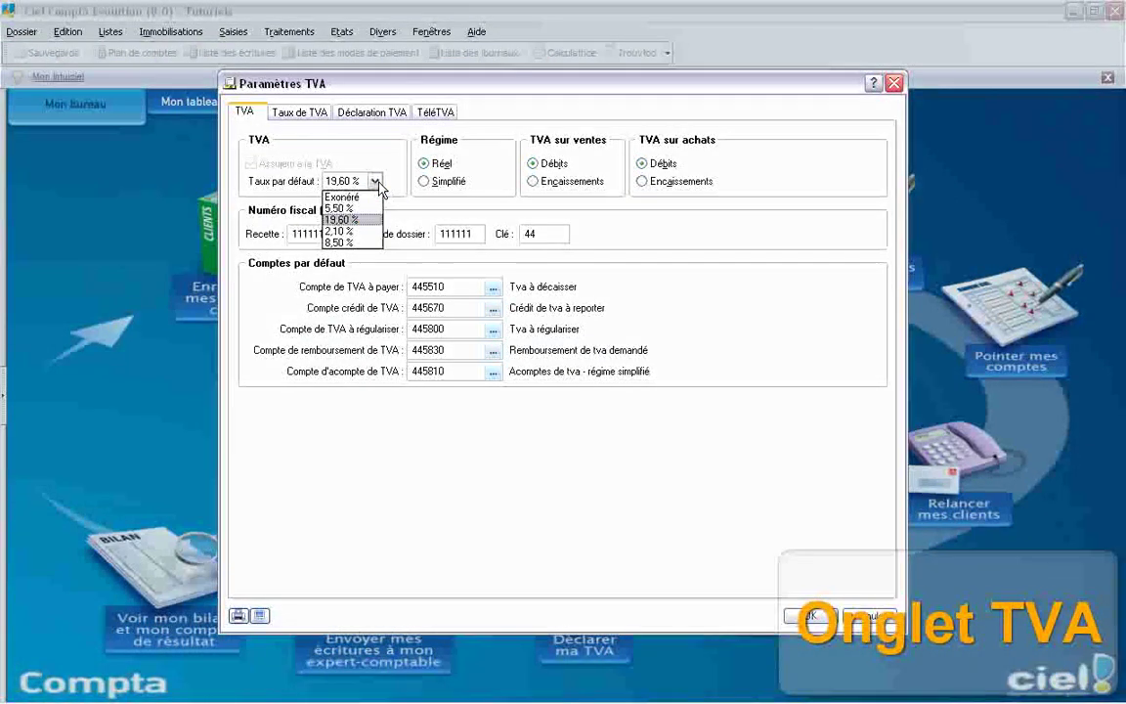
pyautogui.click(377, 183)
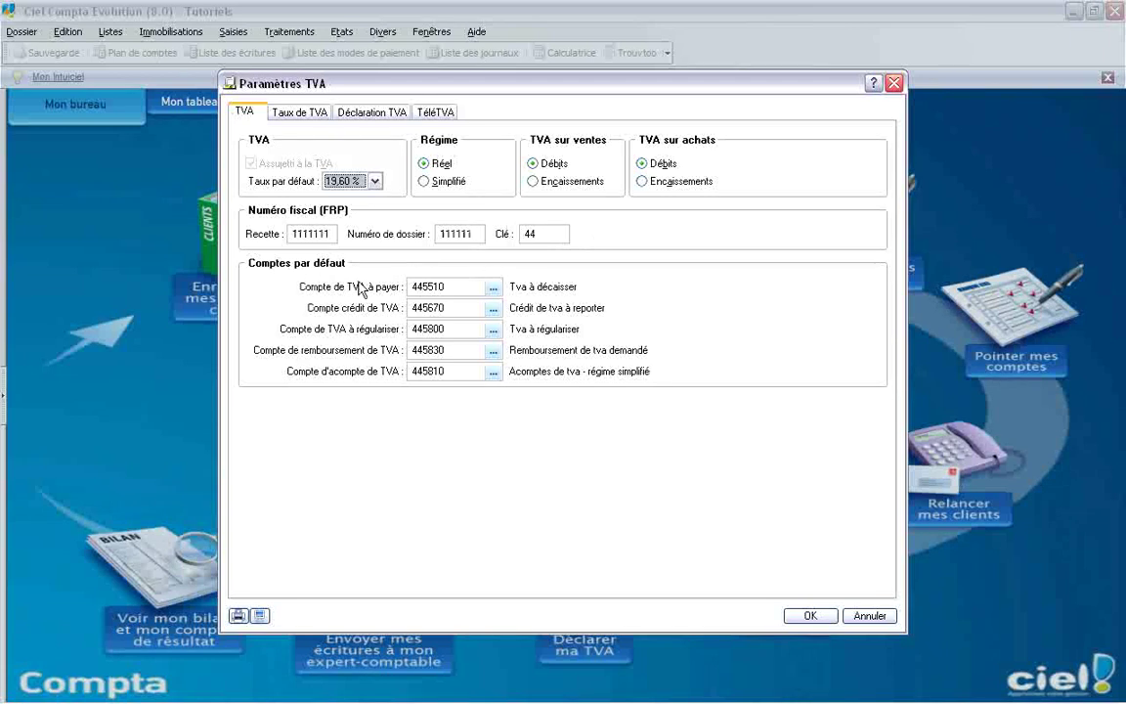
pyautogui.click(493, 287)
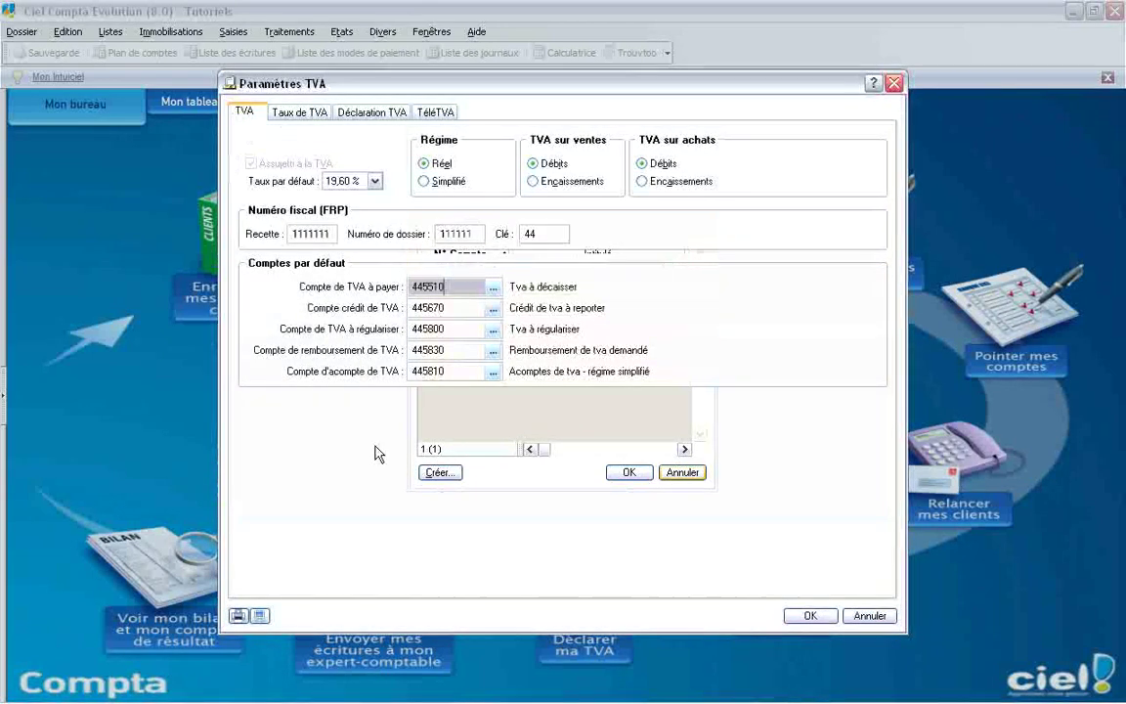
# - Review the list of VAT rates and the form for a new rate without creating one
pyautogui.click(299, 113)
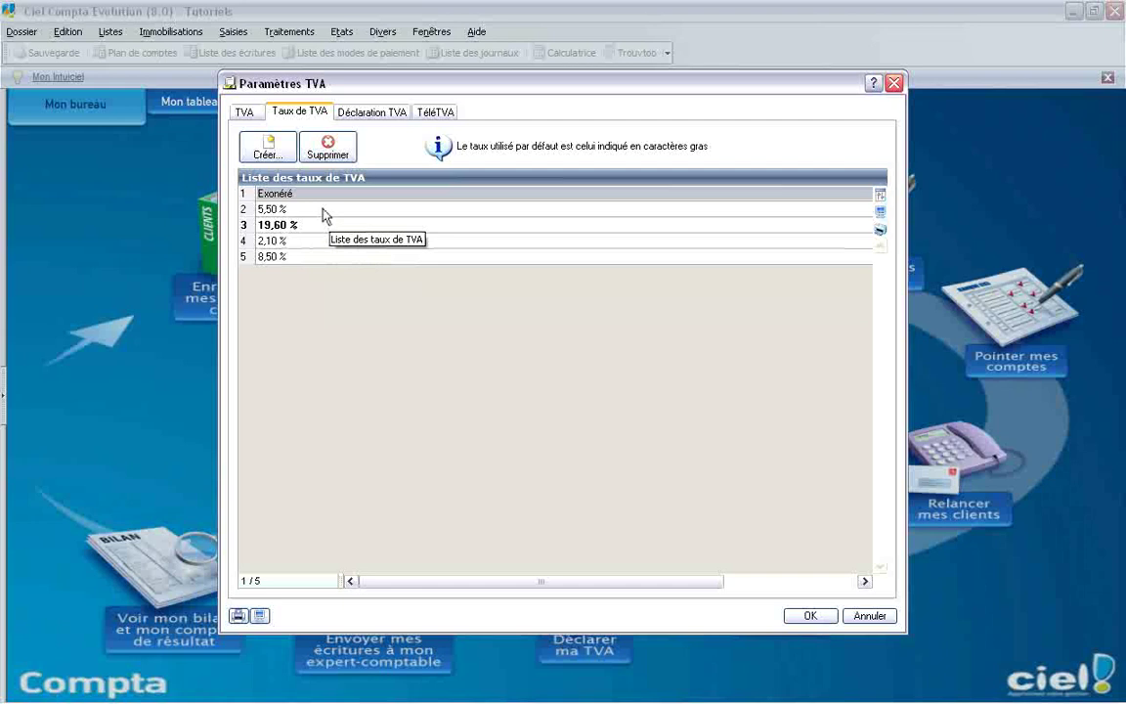
pyautogui.click(269, 151)
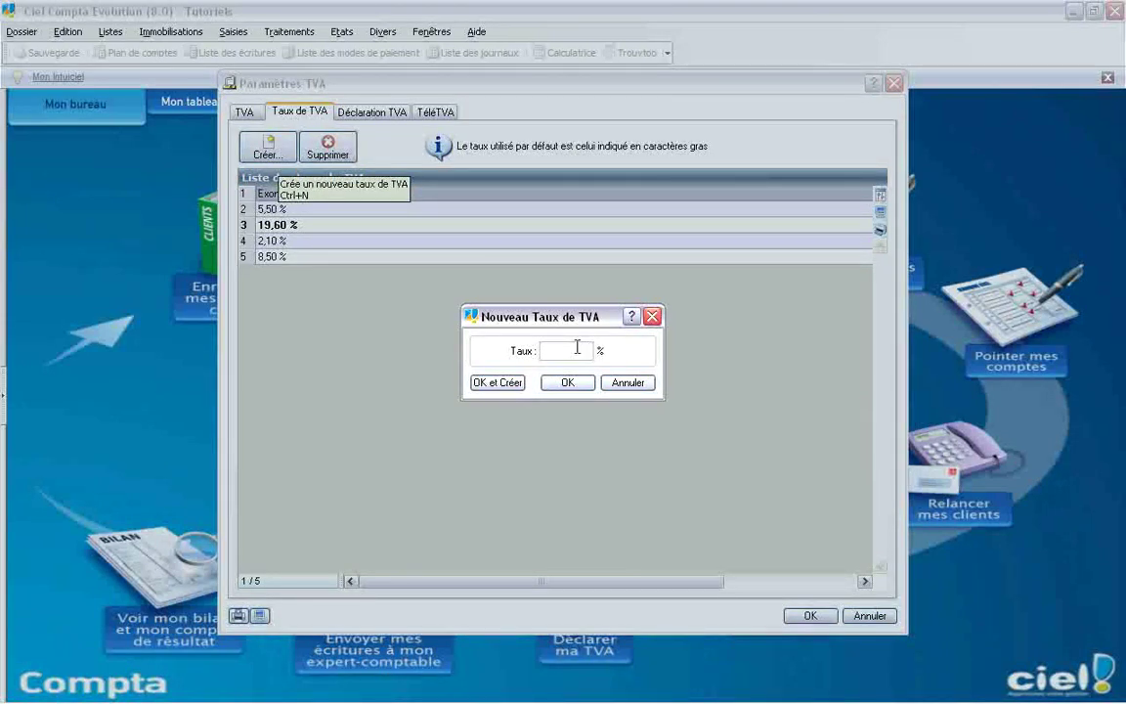
pyautogui.click(627, 382)
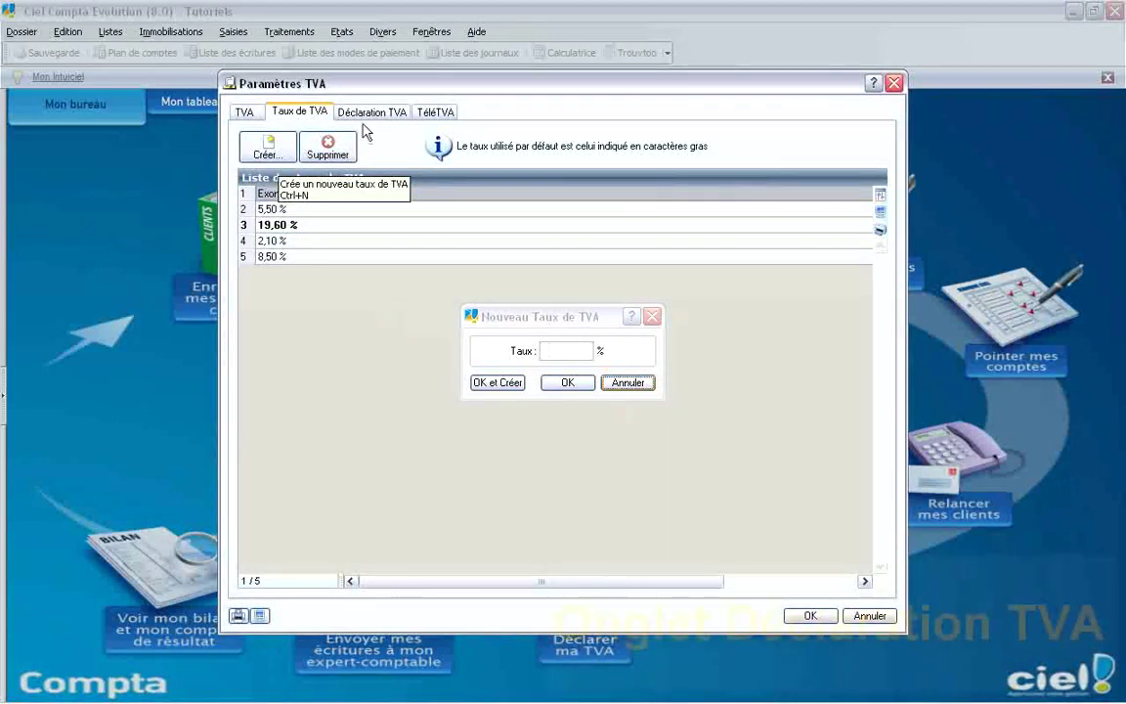
# - Review the account roots assigned to the real-regime VAT declaration lines, down to the deductible VAT section
pyautogui.click(366, 114)
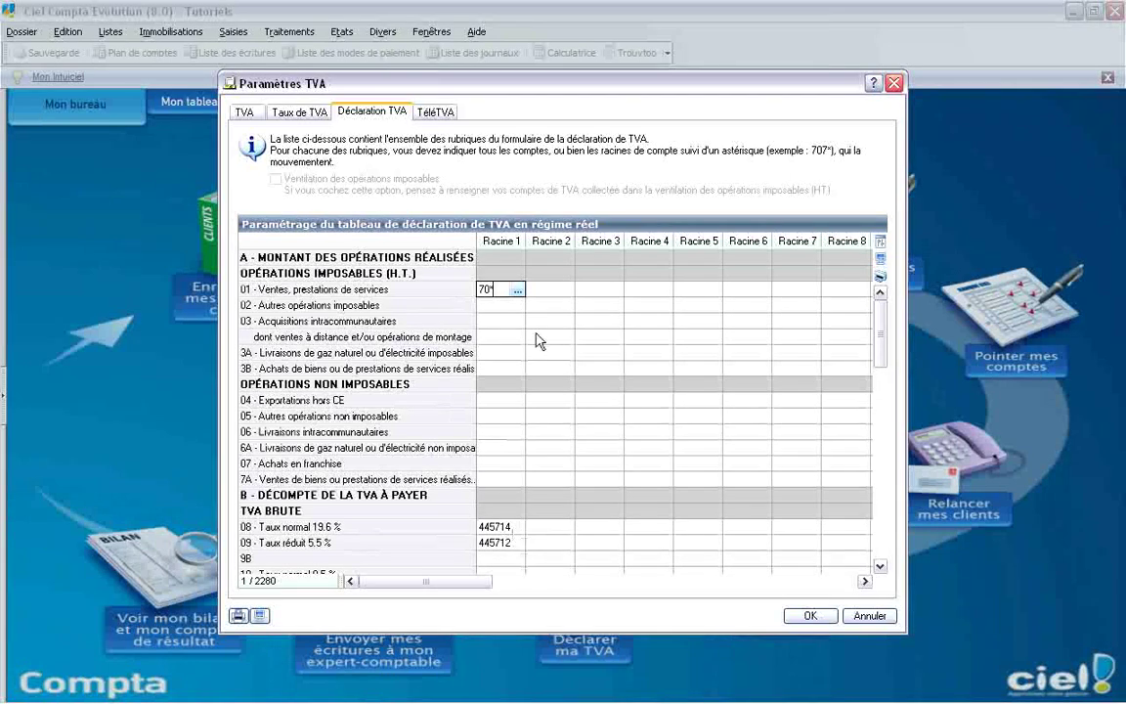
pyautogui.press('BackSpace')
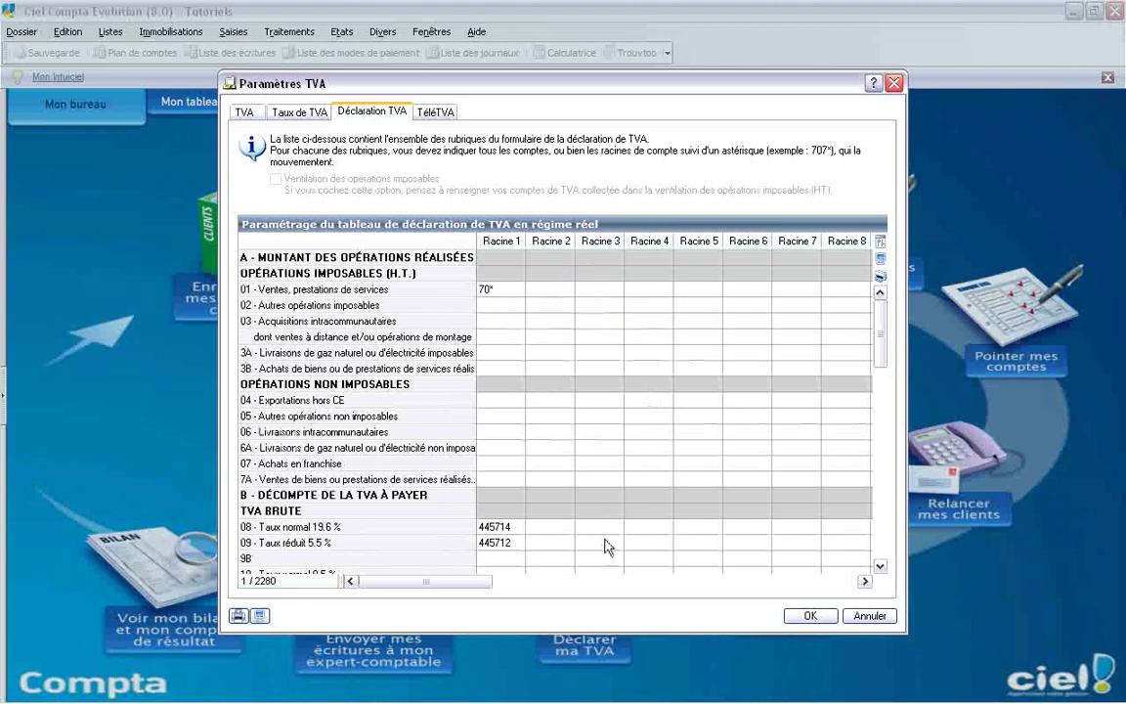
pyautogui.moveTo(880, 331); pyautogui.dragTo(885, 409)
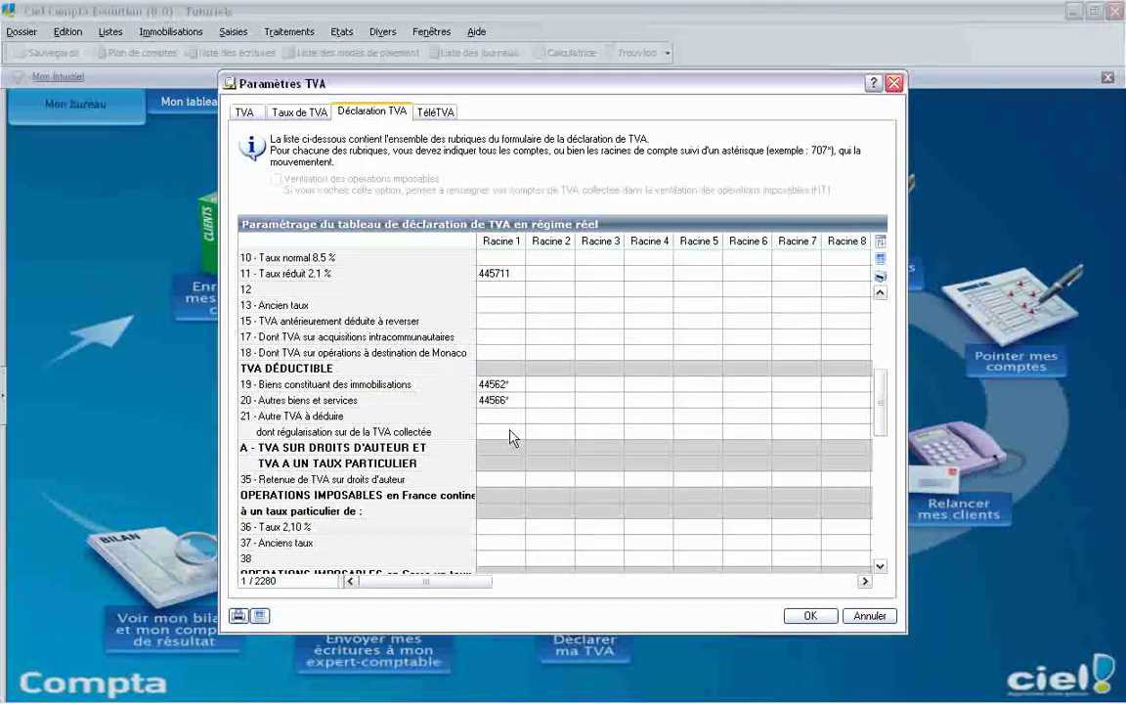
# - Review the TéléTVA subscription, including the DGI membership number field, and validate the VAT parameters
pyautogui.click(435, 114)
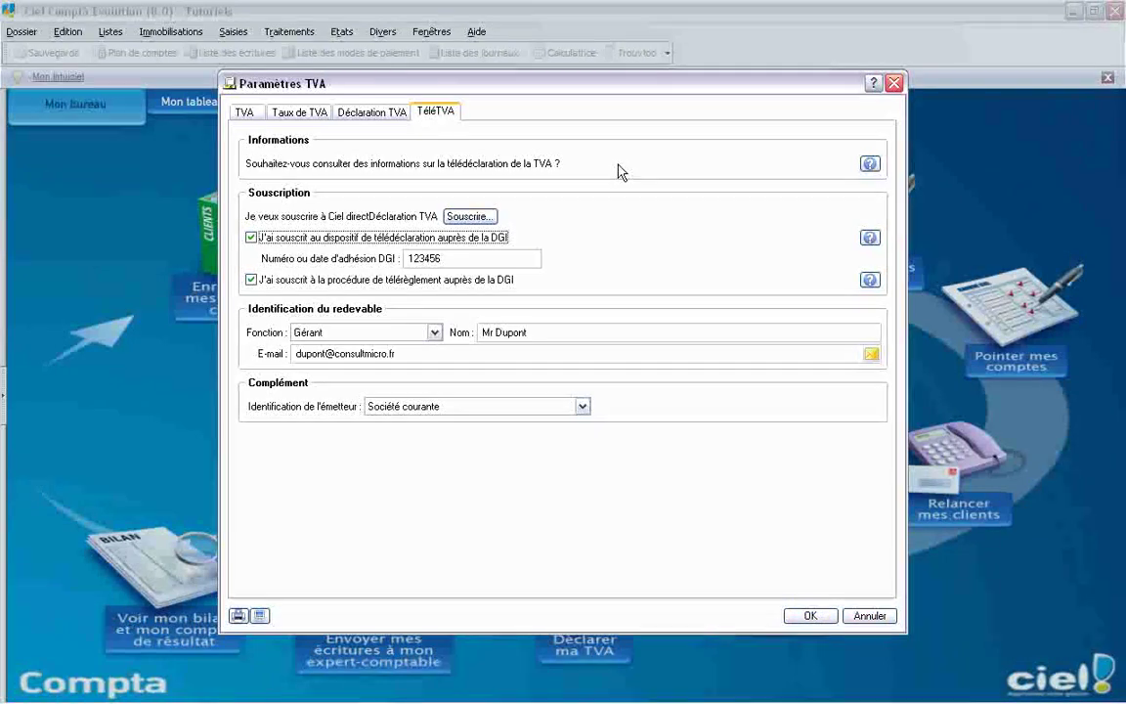
pyautogui.click(411, 260)
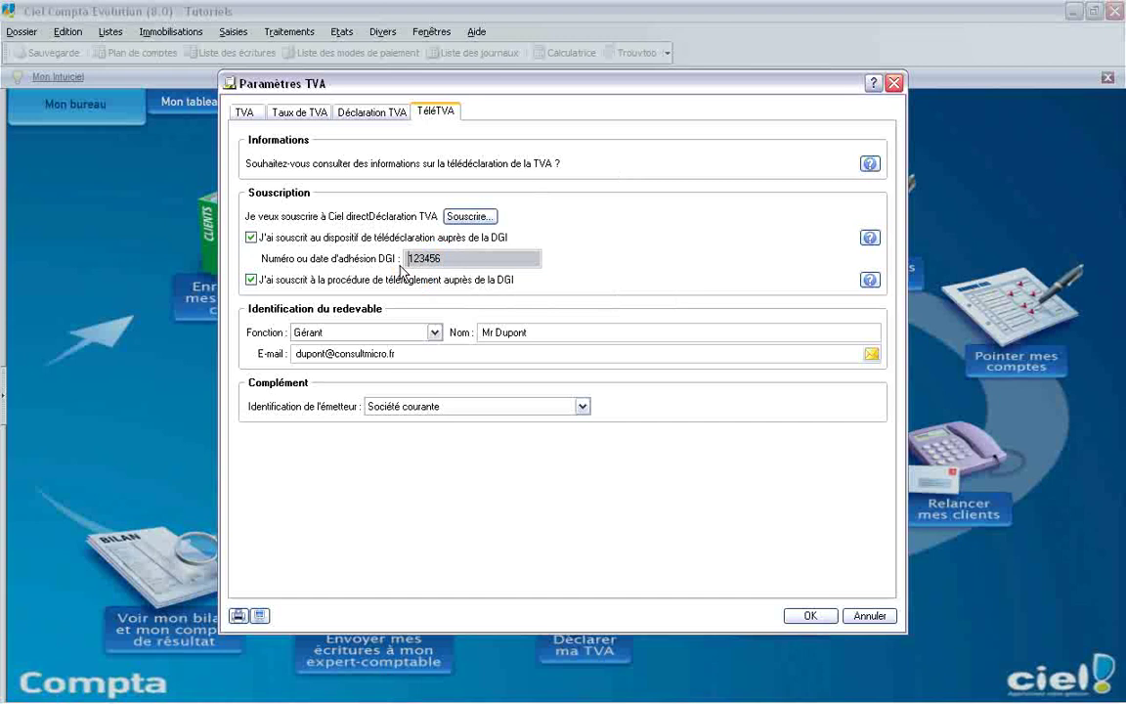
pyautogui.click(467, 260)
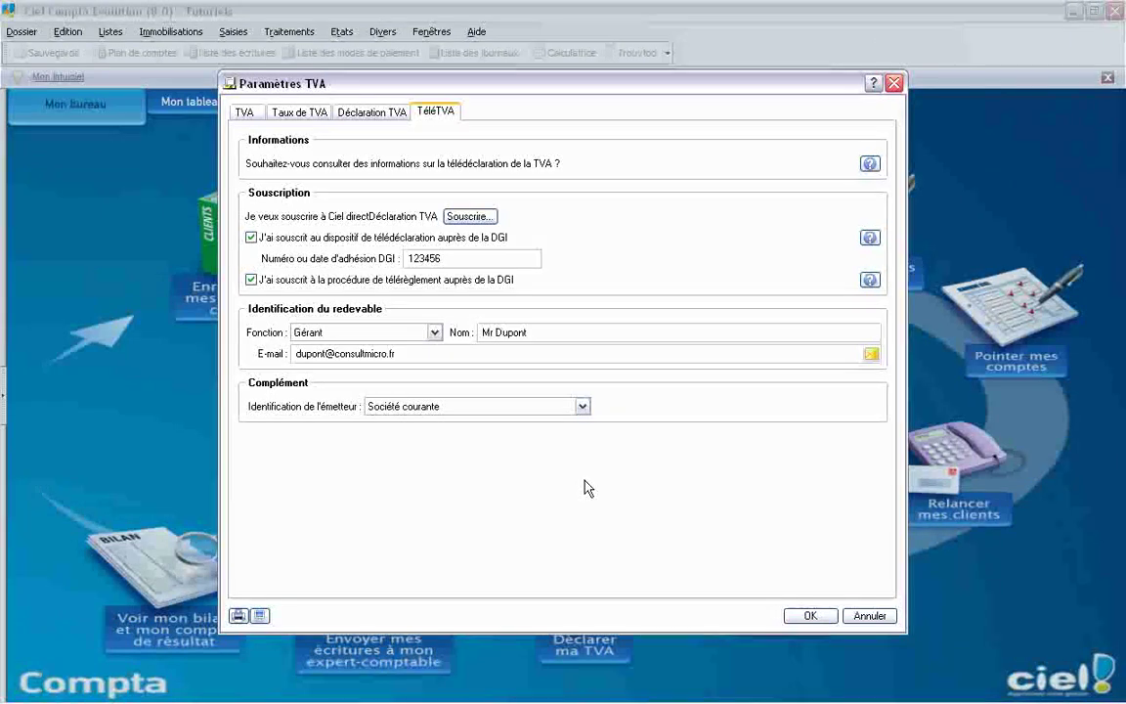
pyautogui.click(808, 617)
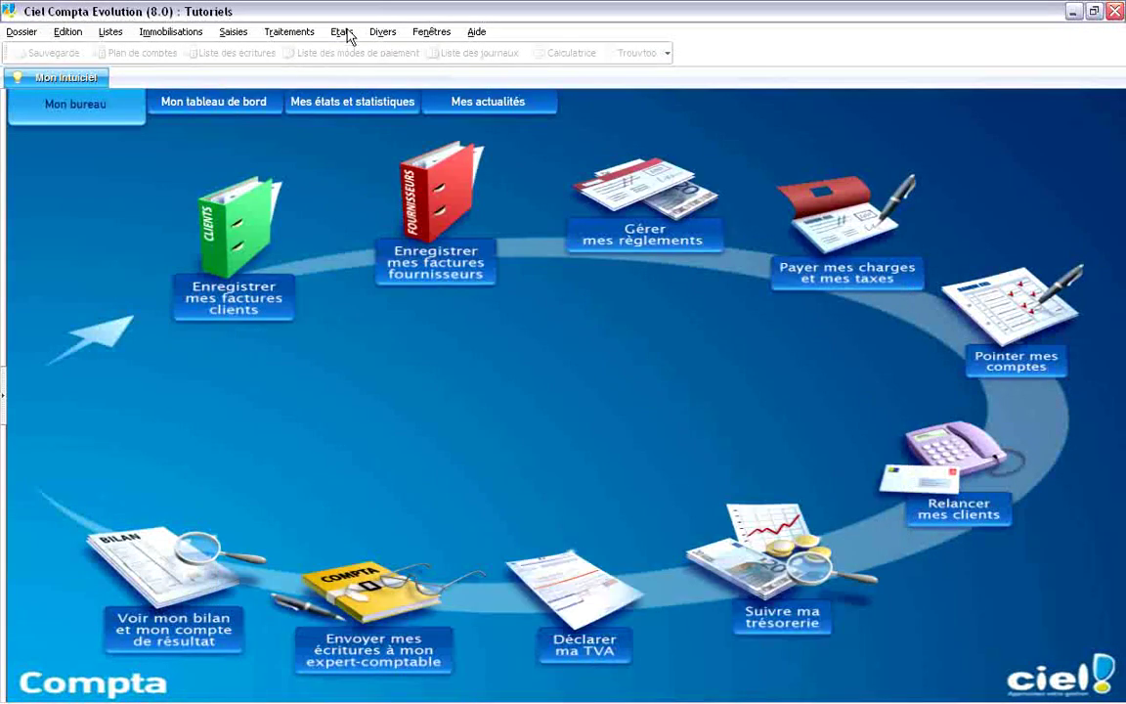
# - Preview the detailed VAT report for Mai 2009 with draft entries included, examine its lines, and close the preview
pyautogui.click(342, 32)
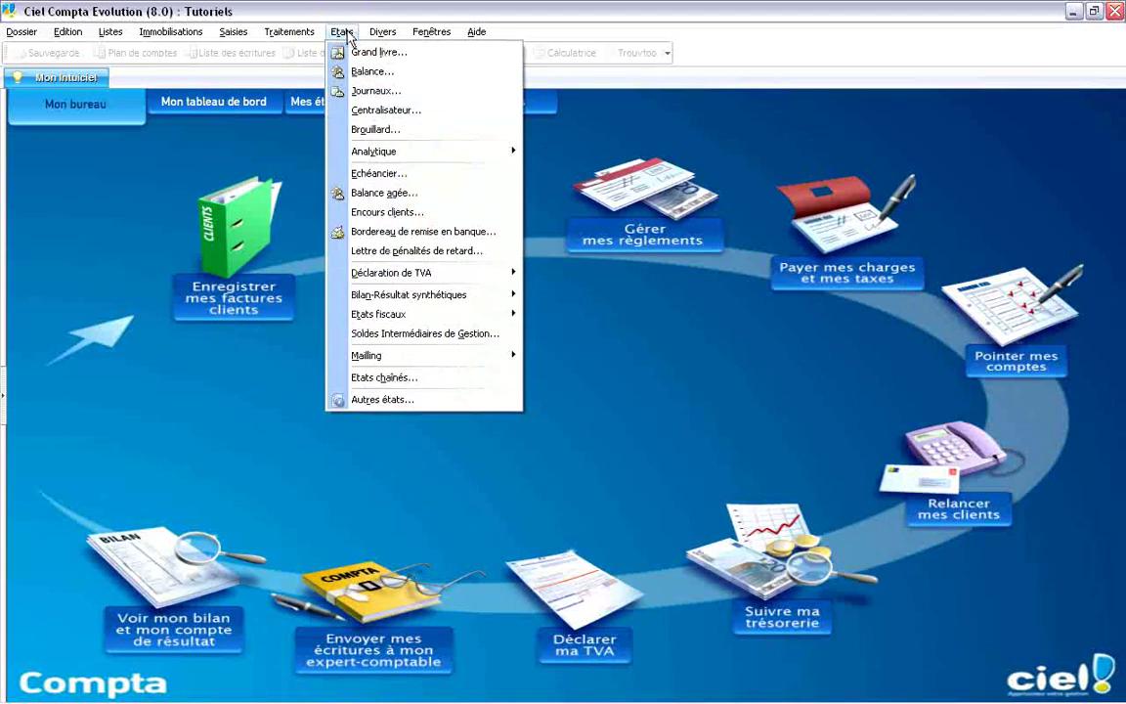
pyautogui.moveTo(416, 283)
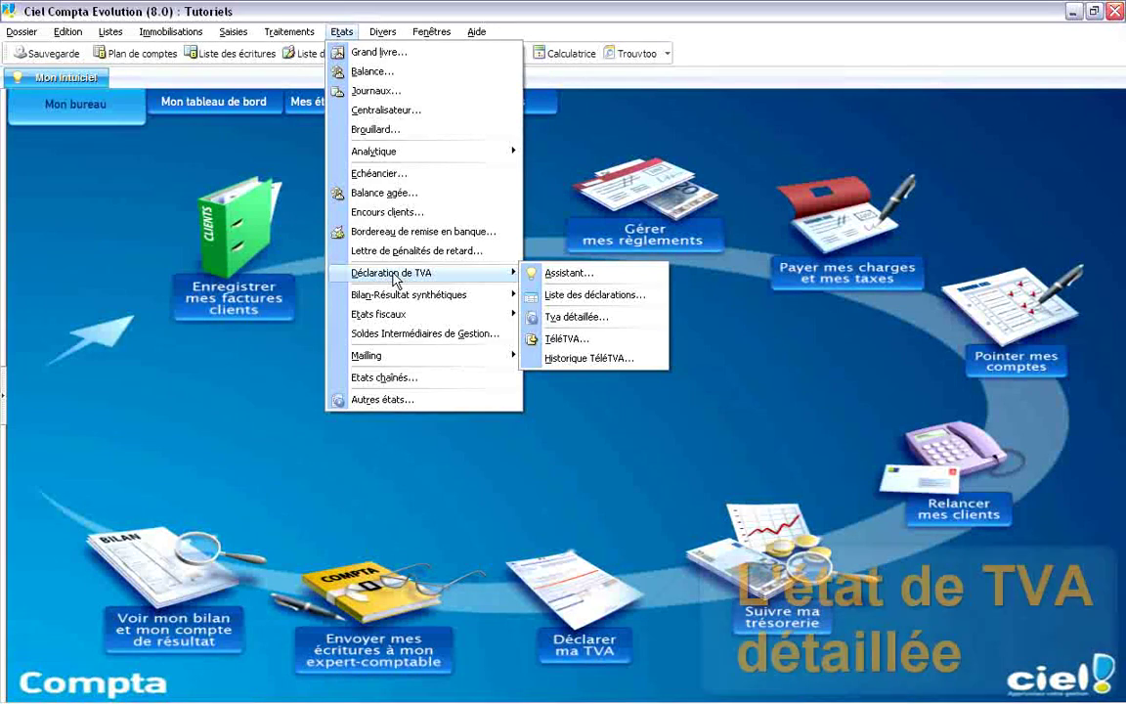
pyautogui.click(575, 320)
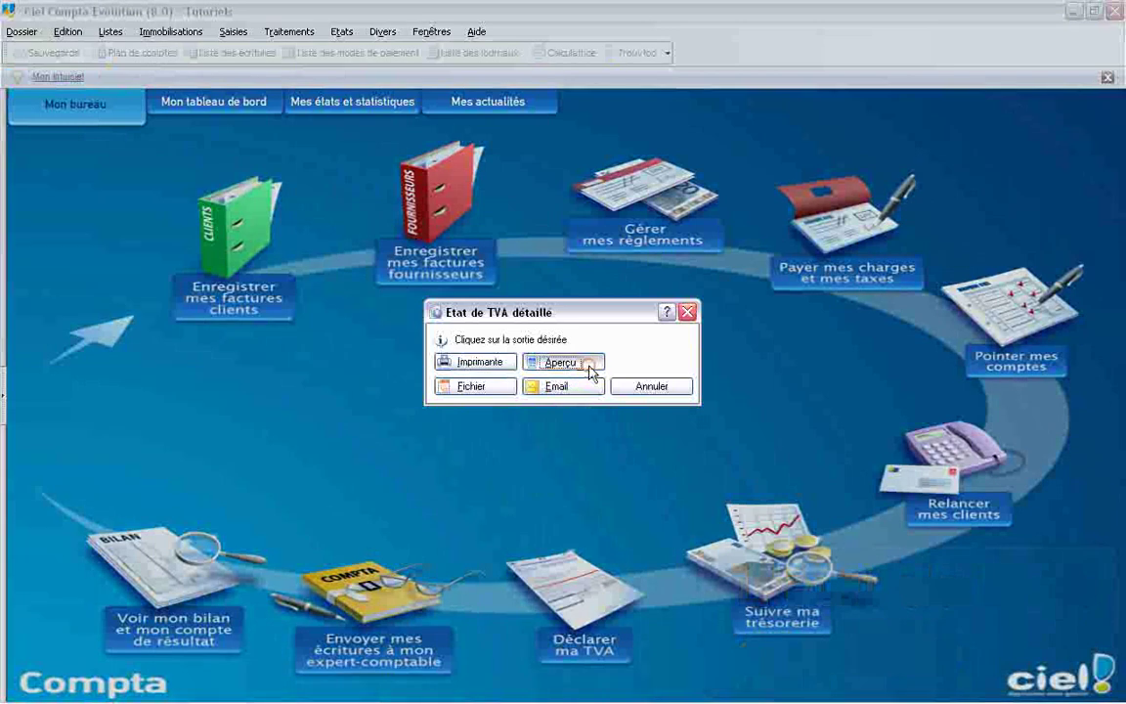
pyautogui.click(584, 364)
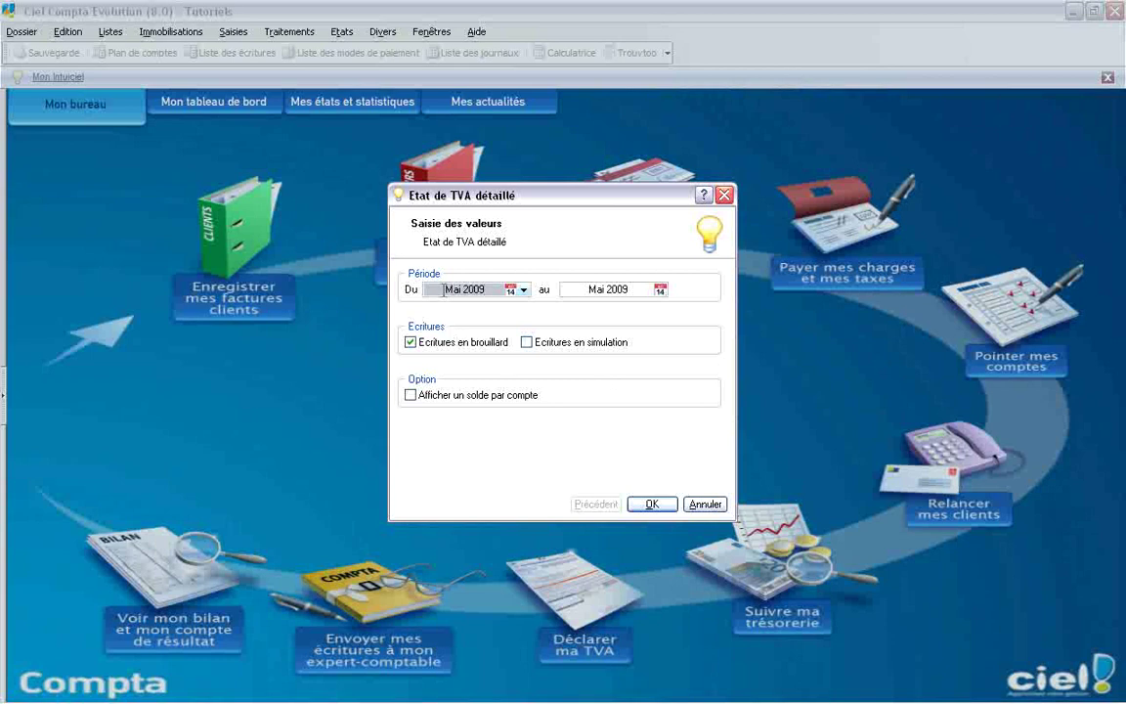
pyautogui.click(598, 289)
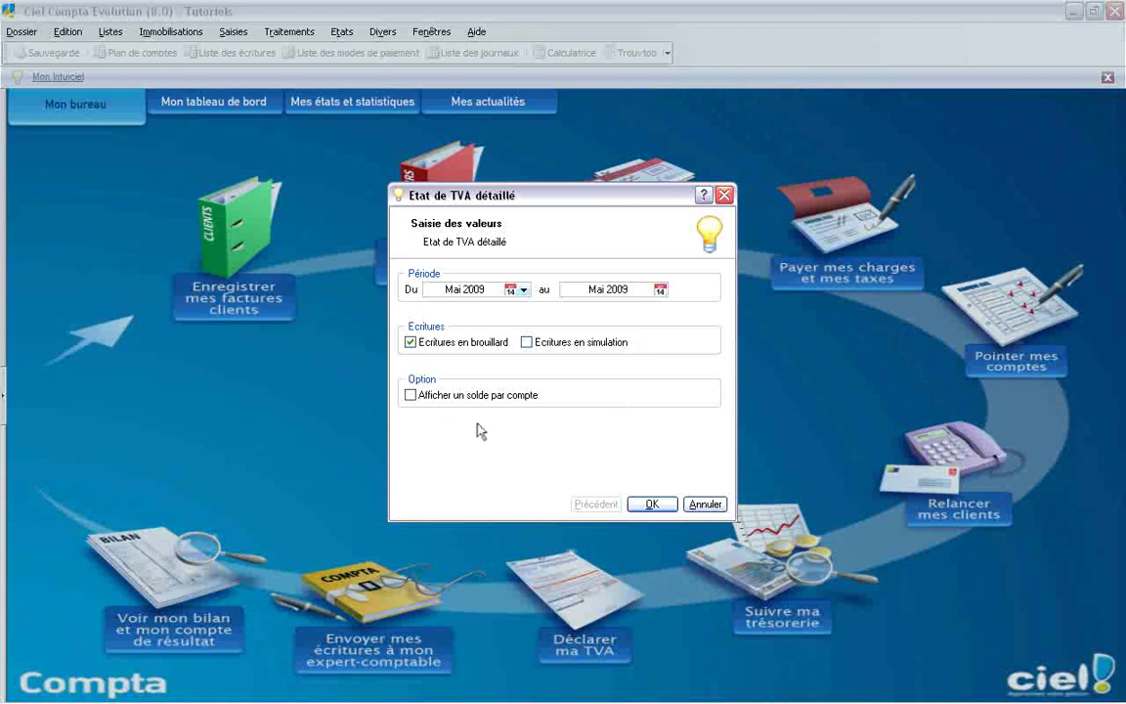
pyautogui.click(652, 505)
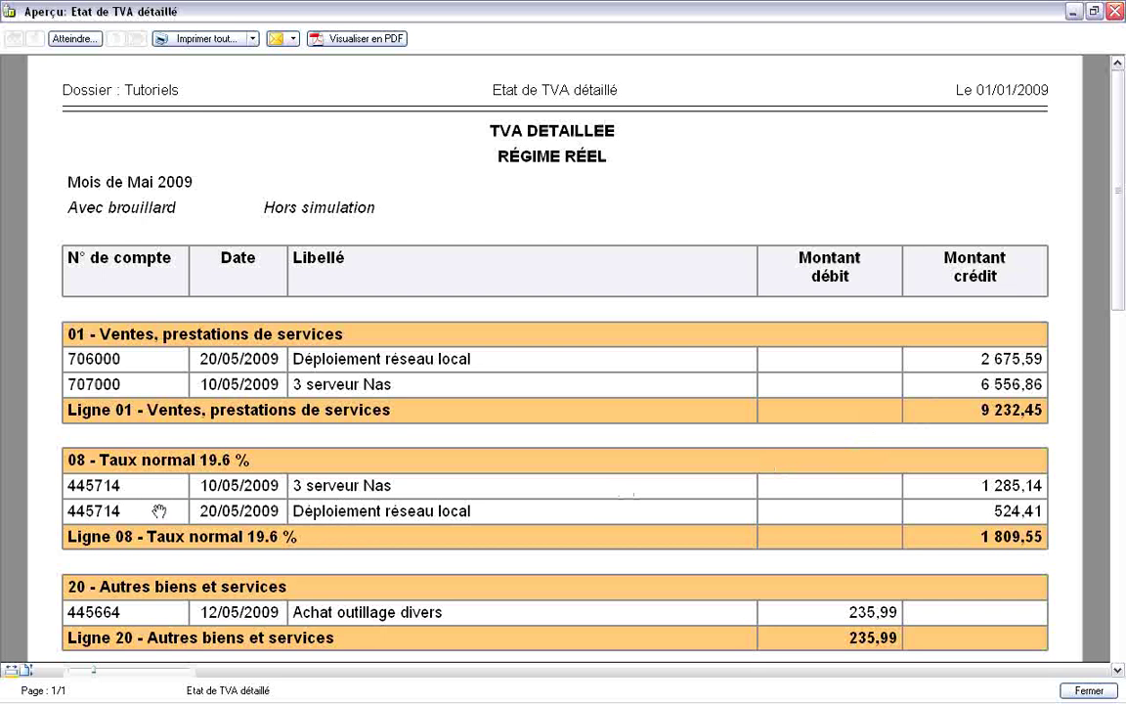
pyautogui.scroll(-3, 887, 499)
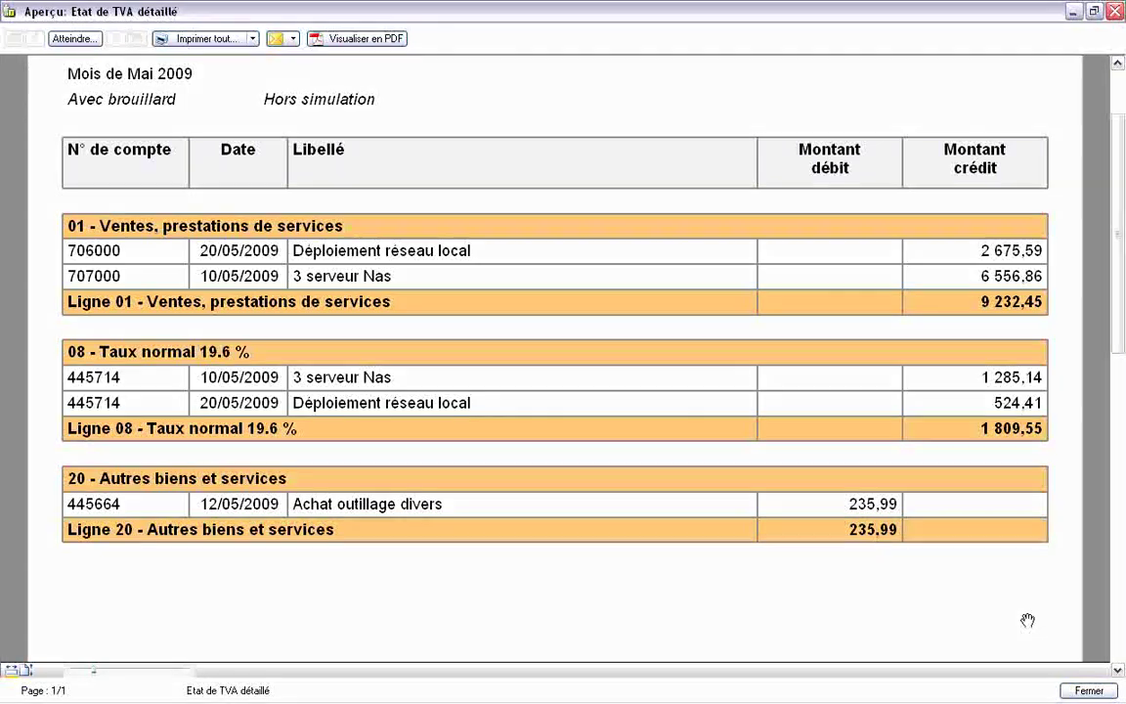
pyautogui.click(1087, 689)
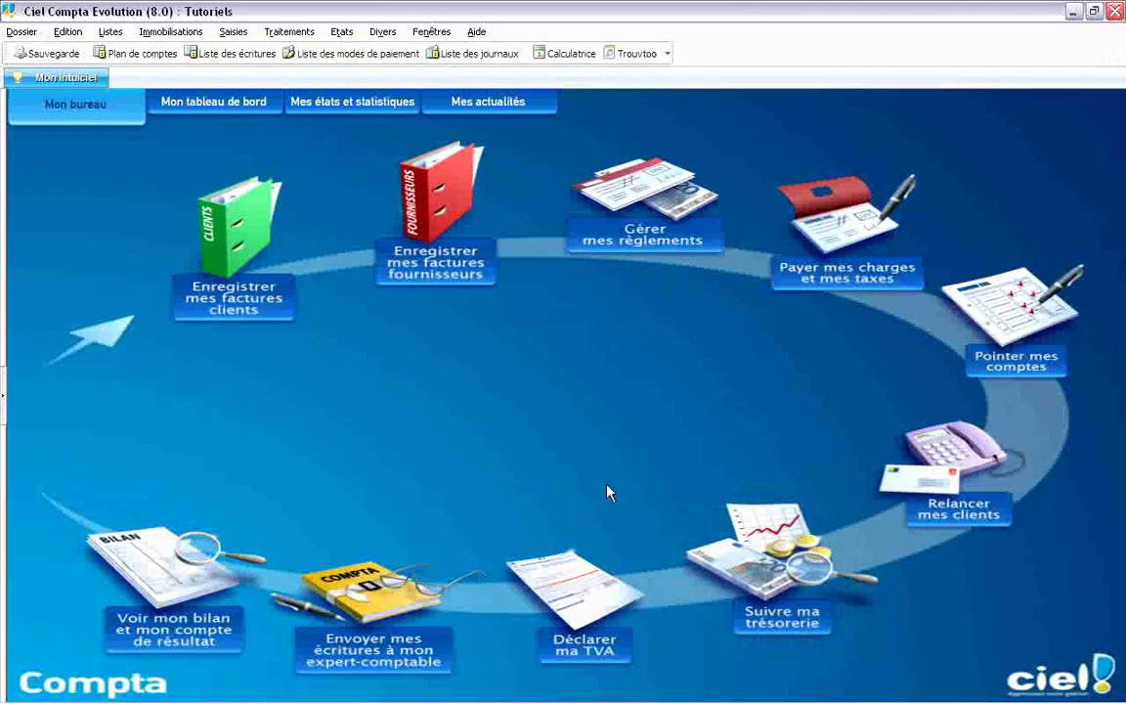
# - Review the choices offered by the VAT declaration assistant and leave it without starting a declaration
pyautogui.click(343, 32)
pyautogui.moveTo(386, 275)
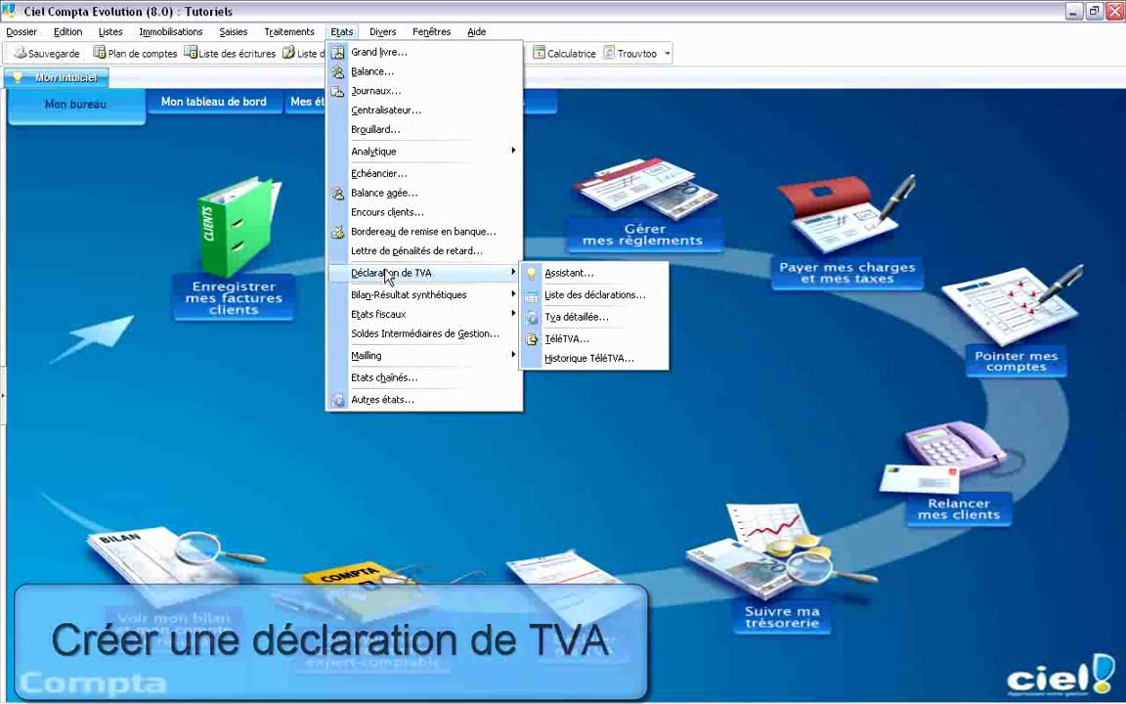
pyautogui.click(565, 273)
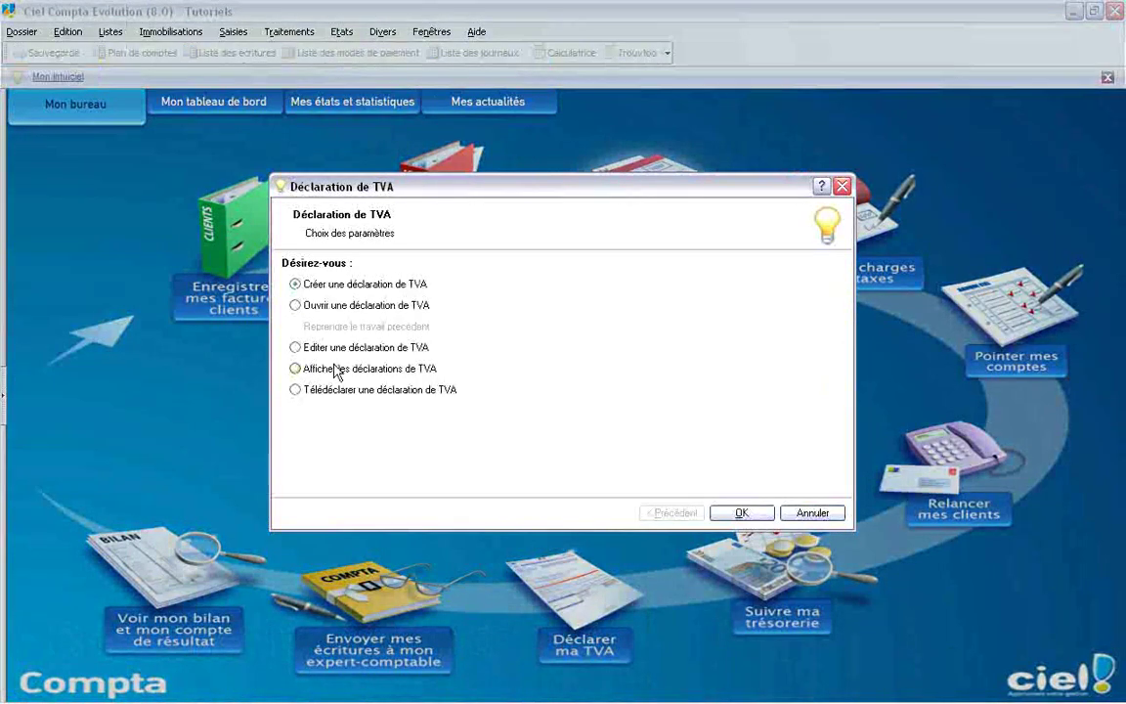
pyautogui.click(812, 512)
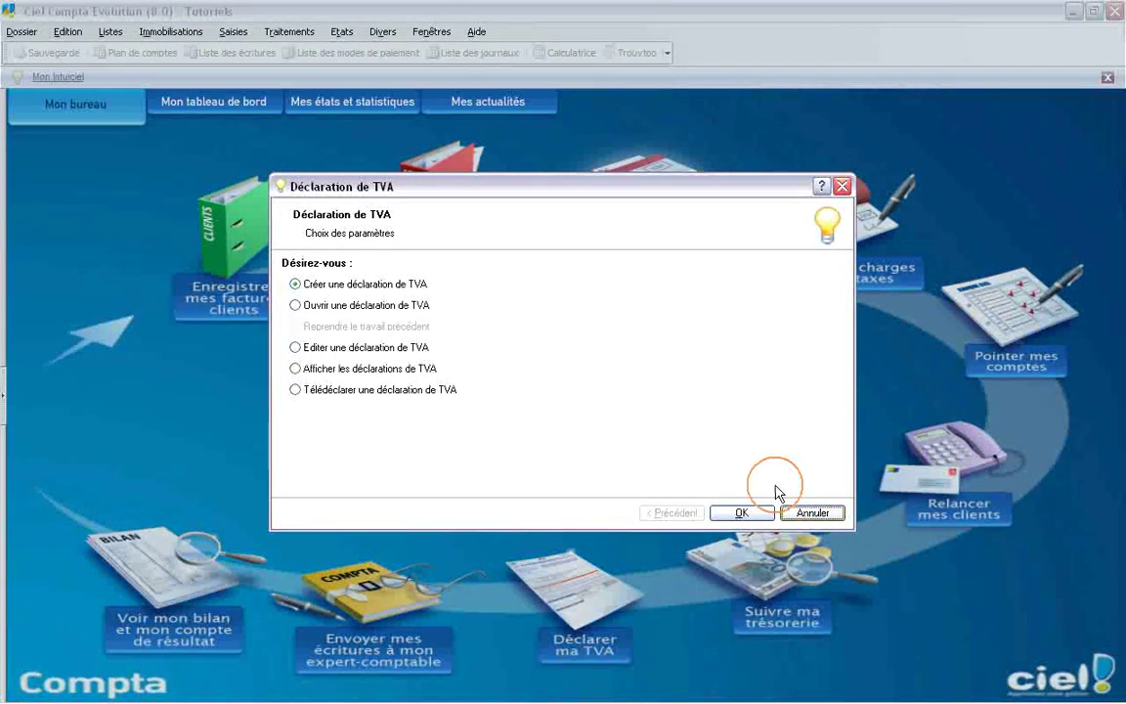
# - From the list of VAT declarations, create a declaration for Mai 2009 to Mai 2009, including draft entries but not simulation entries
pyautogui.click(341, 31)
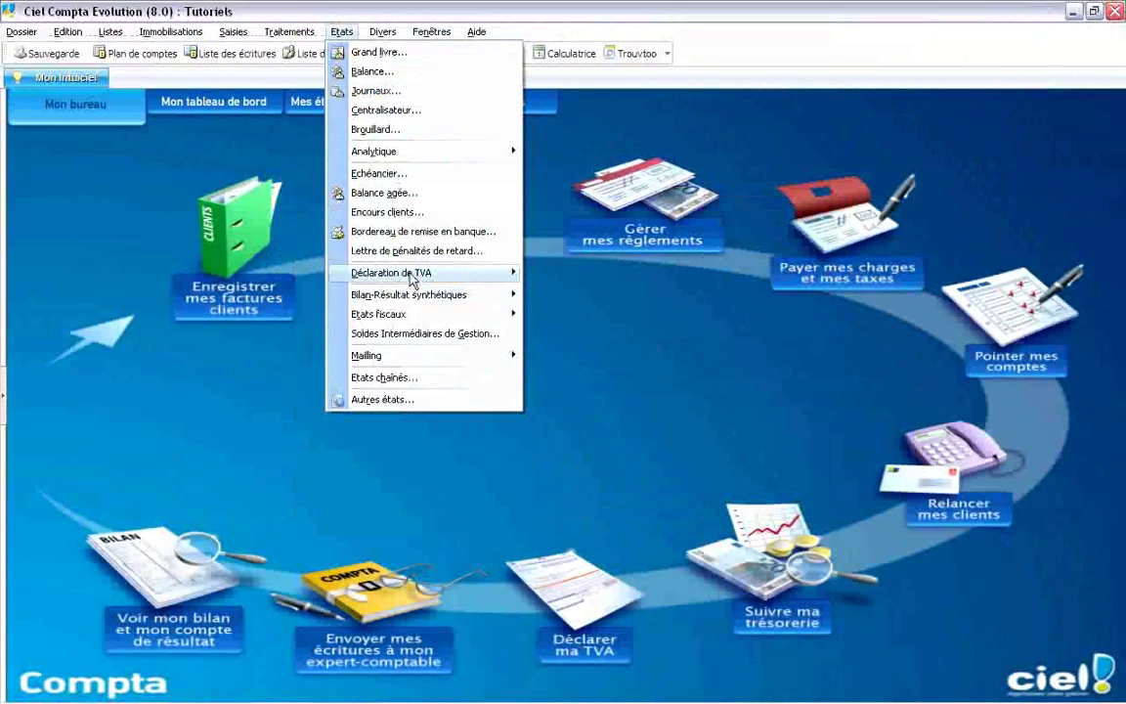
pyautogui.moveTo(450, 273)
pyautogui.click(596, 294)
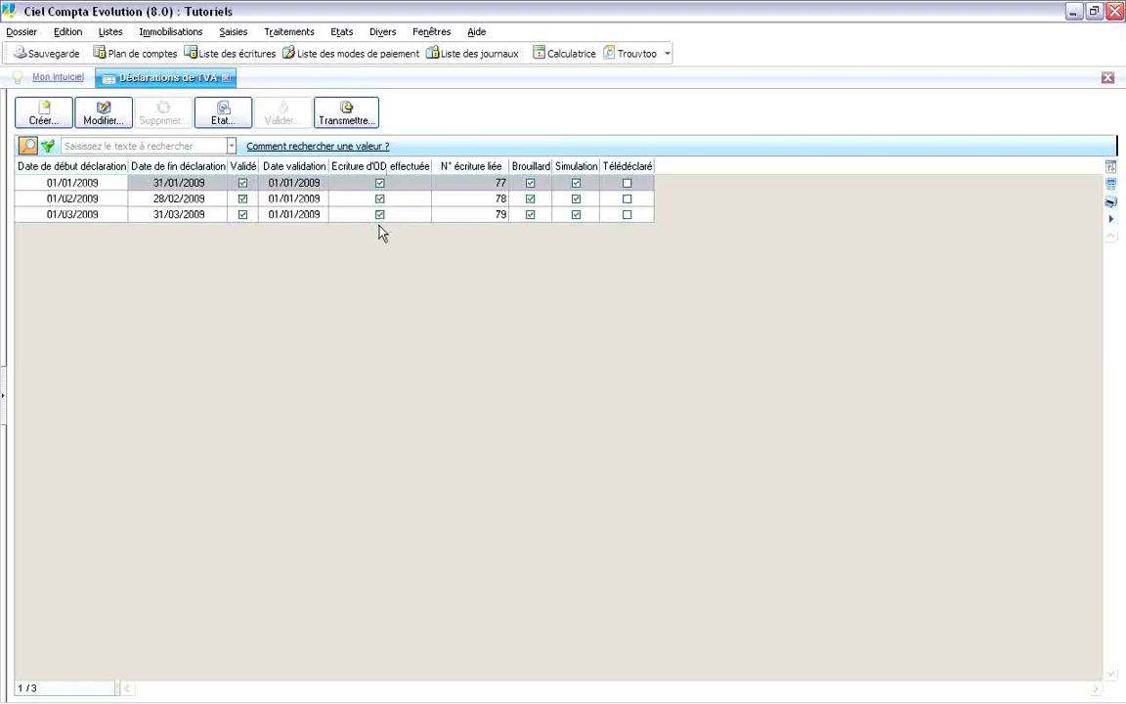
pyautogui.click(48, 121)
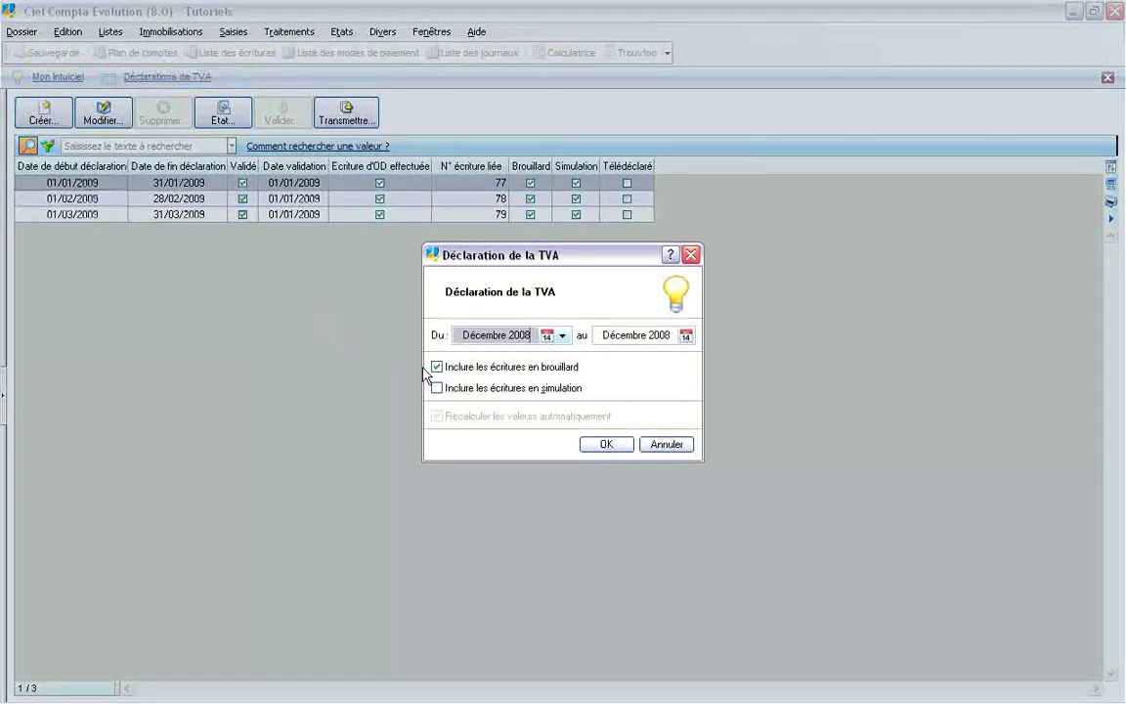
pyautogui.write('05')
pyautogui.press('Tab')
pyautogui.write('05')
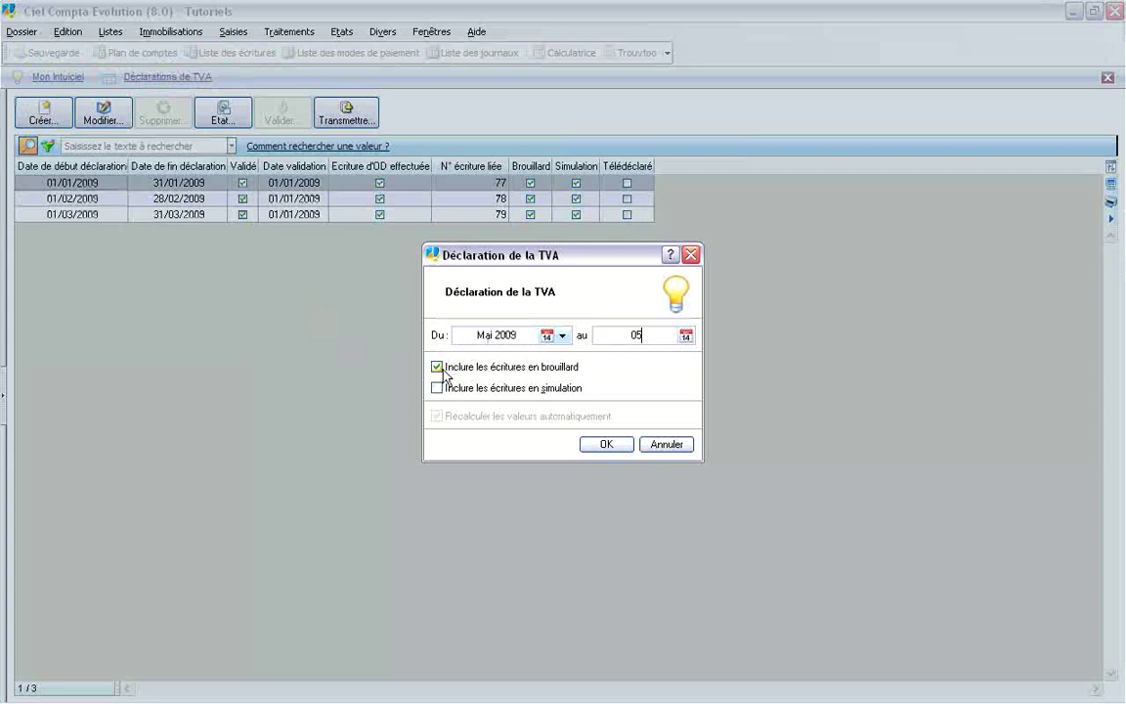
pyautogui.press('Tab')
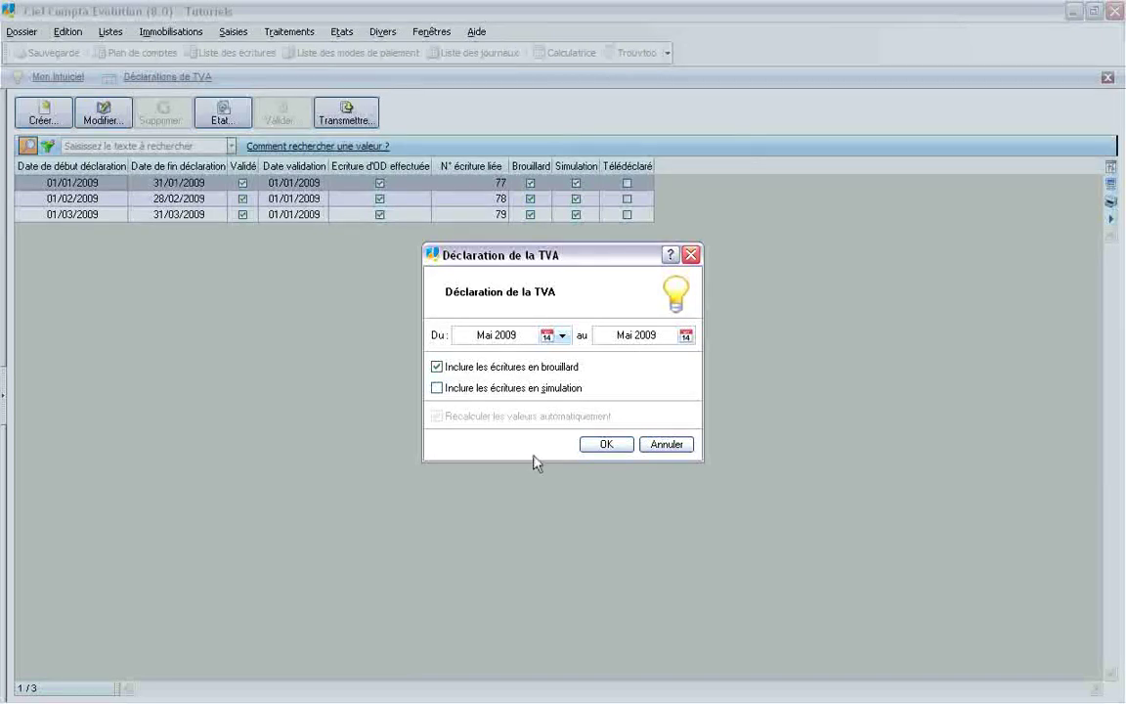
pyautogui.click(605, 446)
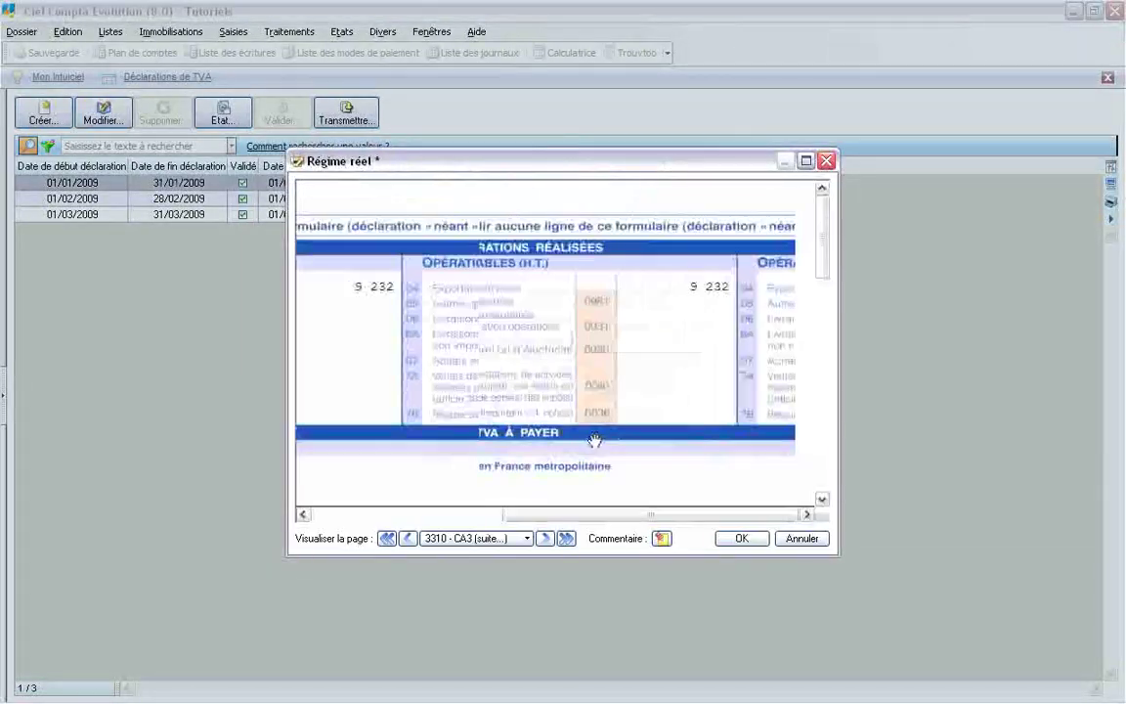
# - Enlarge the declaration form and examine the 3310 - CA3 (suite...) page, from the taxable operations down to the total payable
pyautogui.click(806, 160)
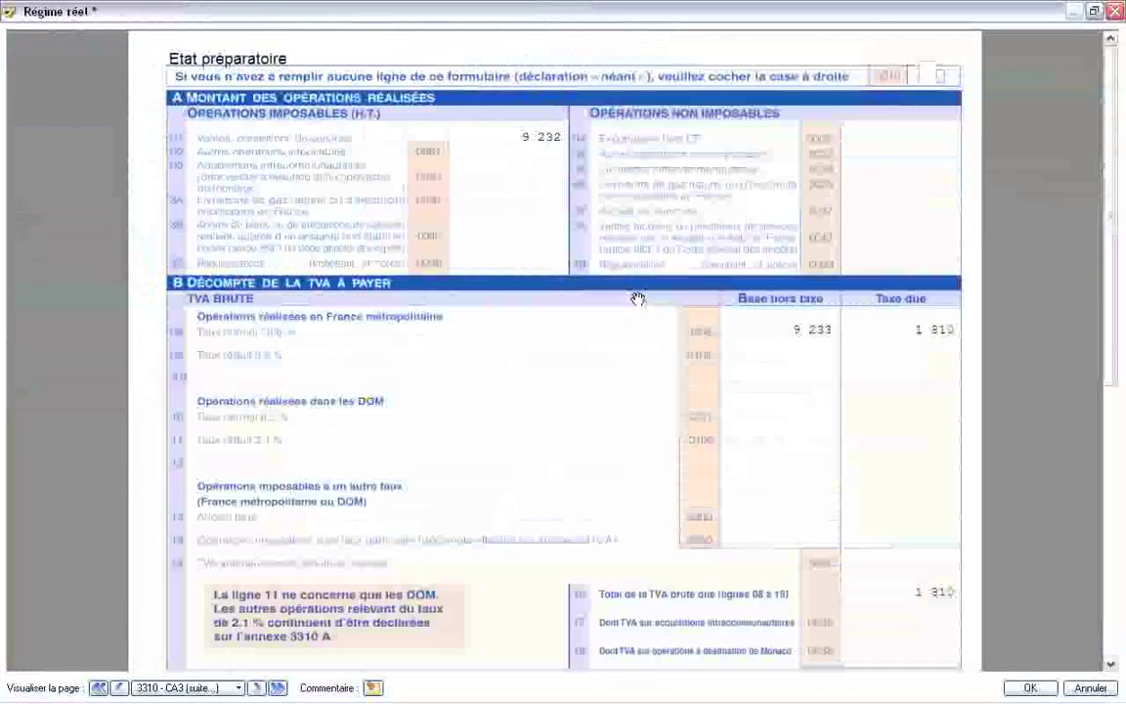
pyautogui.click(792, 331)
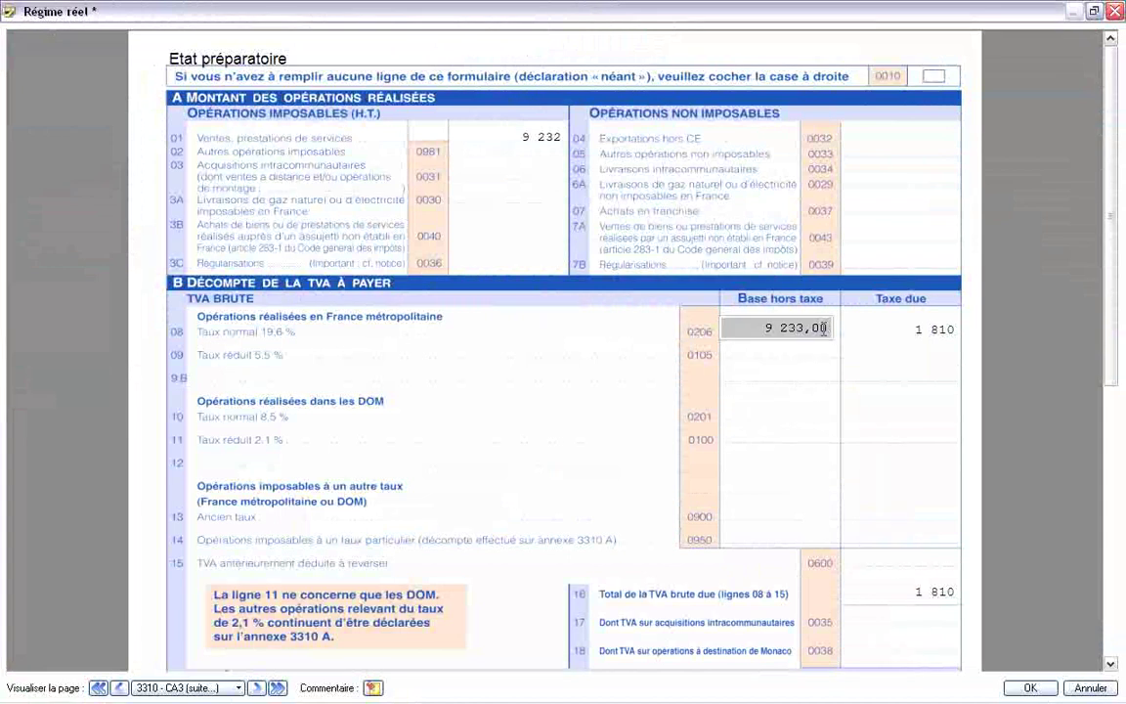
pyautogui.click(1085, 333)
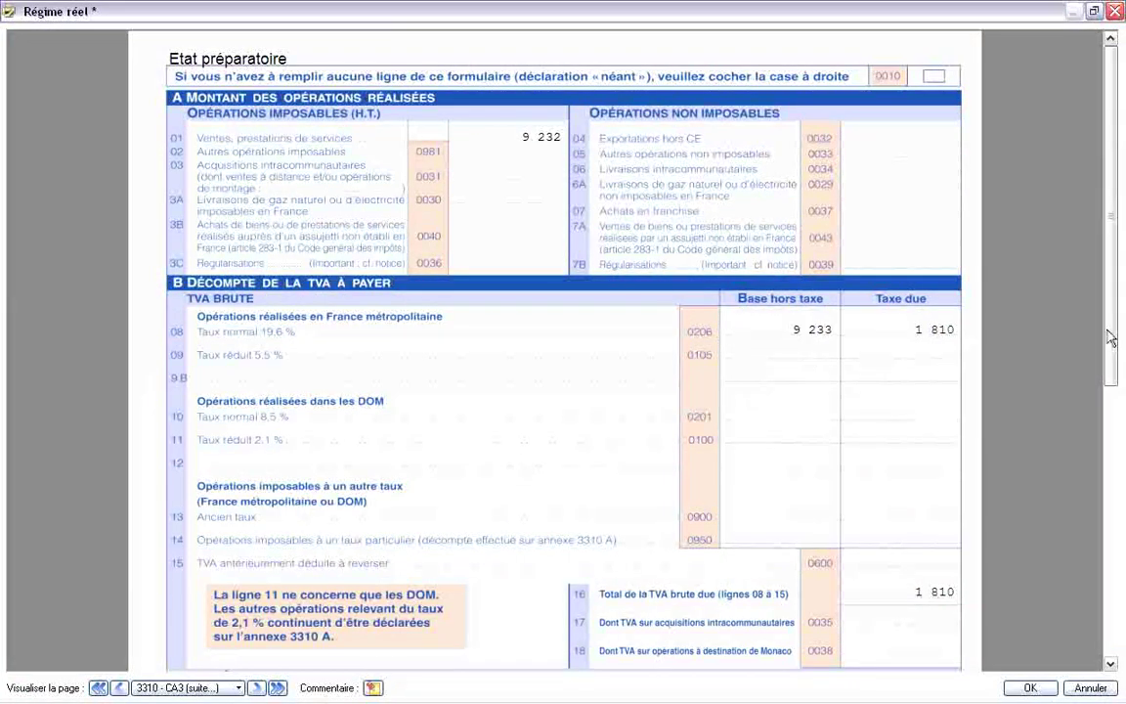
pyautogui.scroll(-3, 1083, 352)
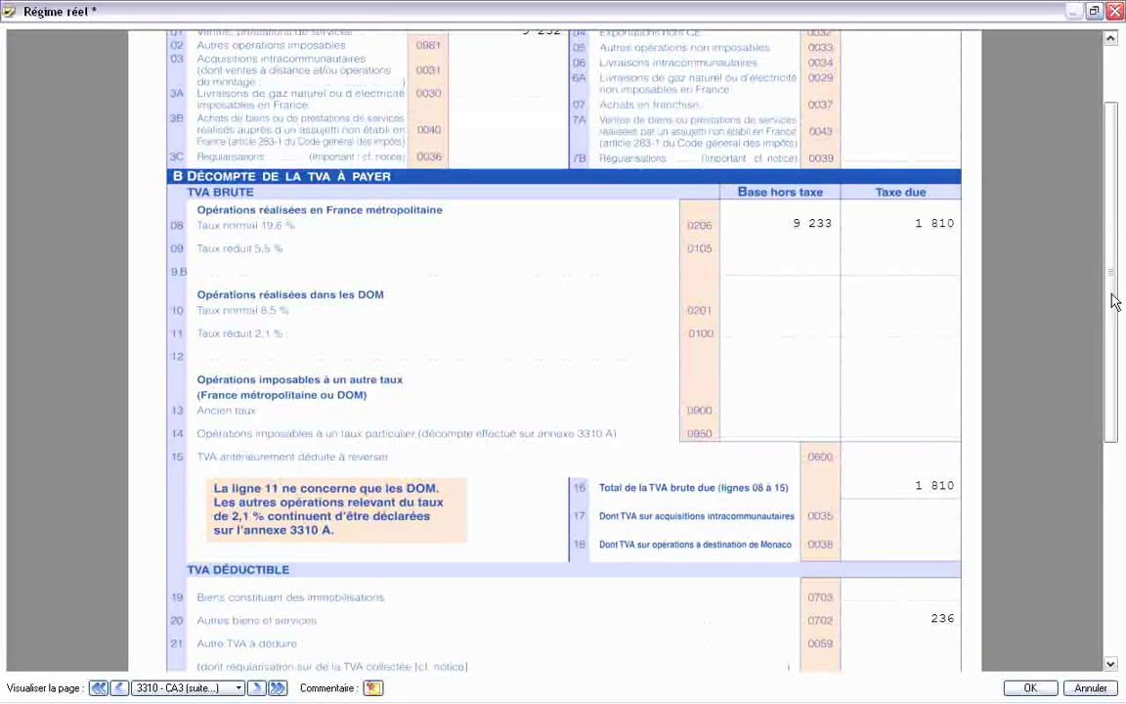
pyautogui.moveTo(1114, 311); pyautogui.dragTo(1114, 523)
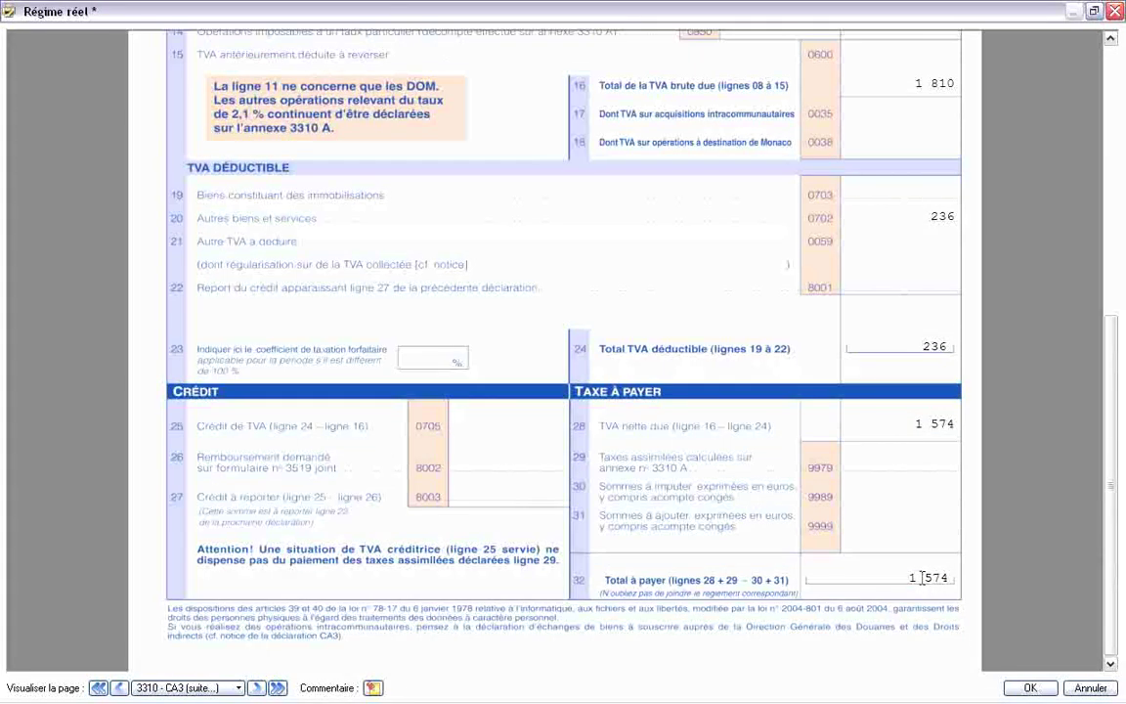
pyautogui.scroll(5, 1111, 501)
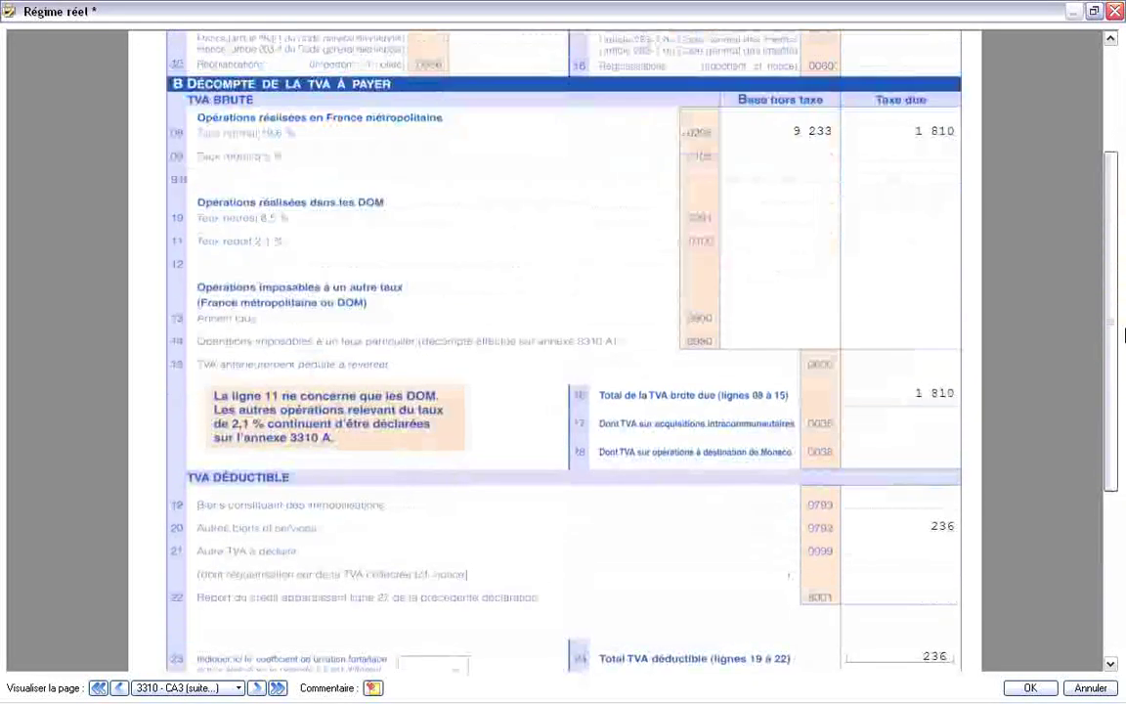
# - Inspect the accounting entries behind the tax due at the 19.6 % normal rate and the deductible VAT on other goods and services
pyautogui.click(958, 131)
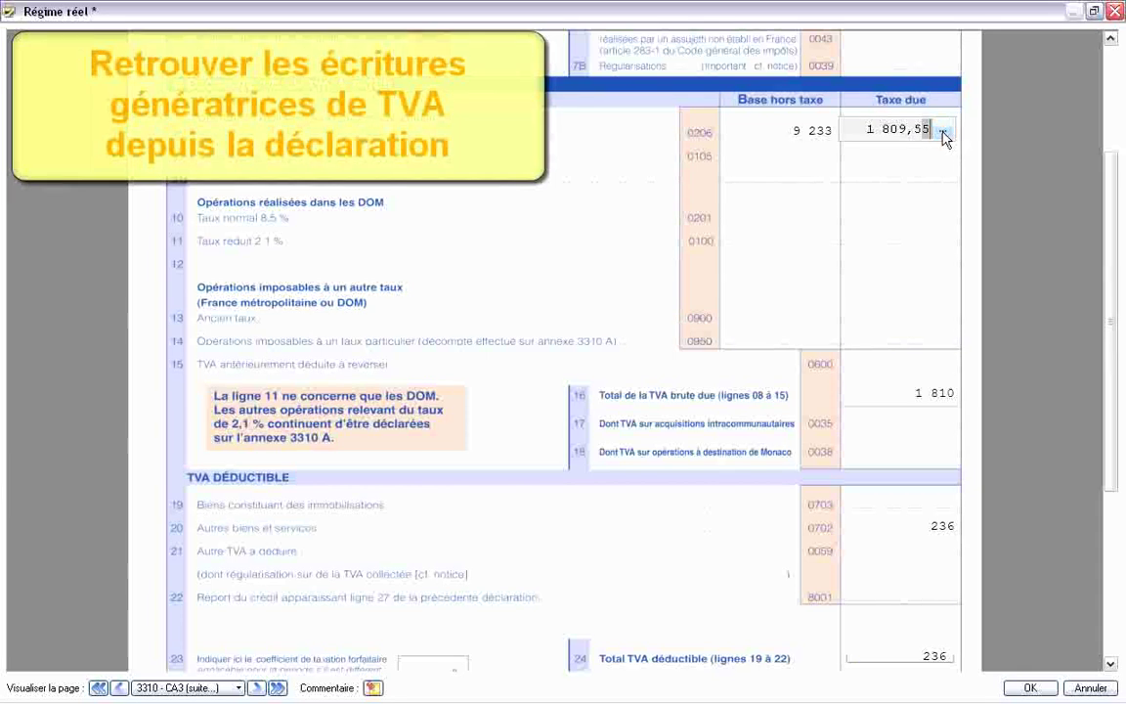
pyautogui.click(944, 131)
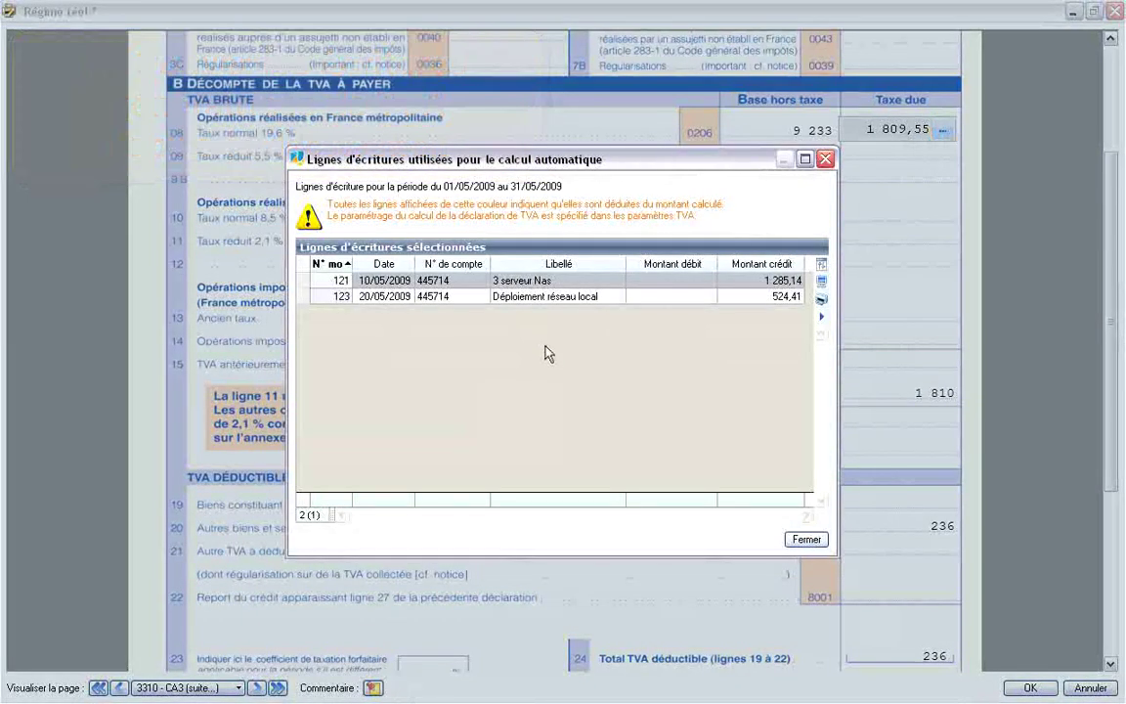
pyautogui.click(805, 539)
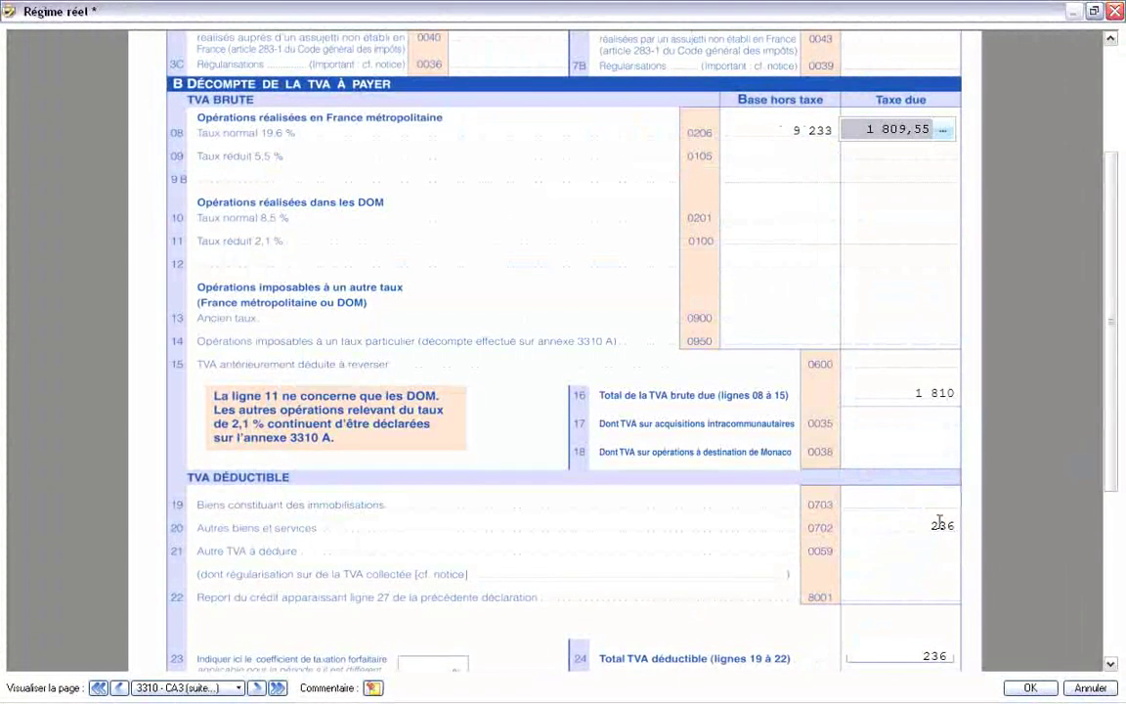
pyautogui.click(939, 522)
pyautogui.click(946, 528)
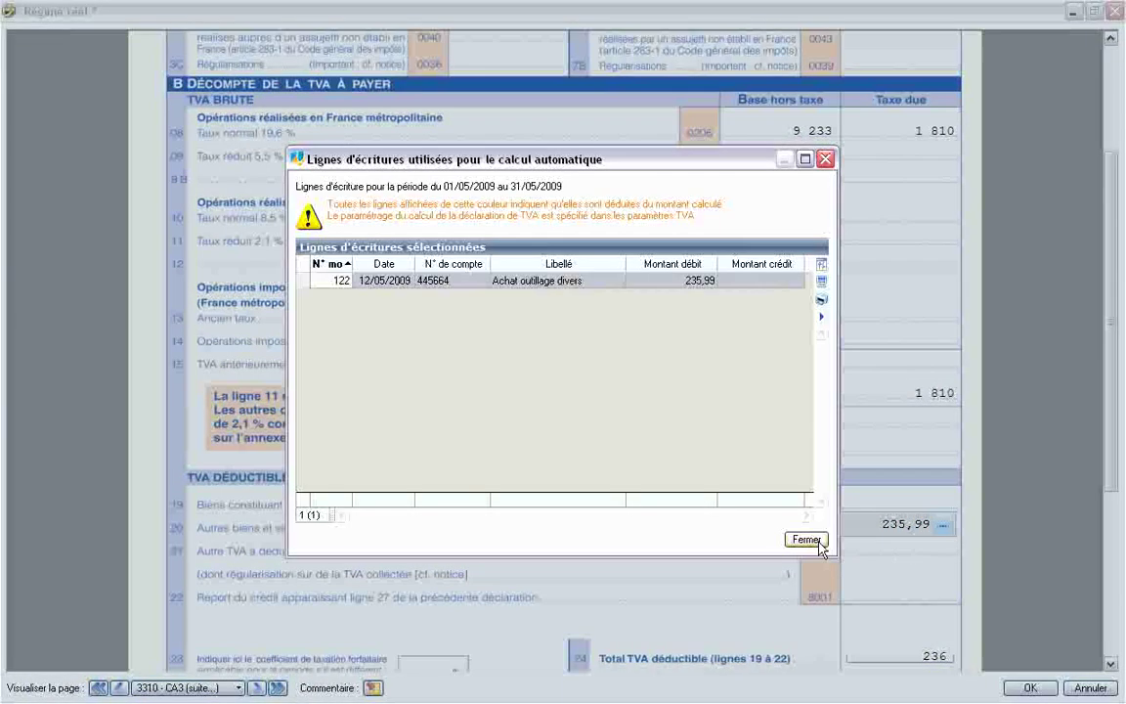
pyautogui.click(808, 469)
pyautogui.click(352, 540)
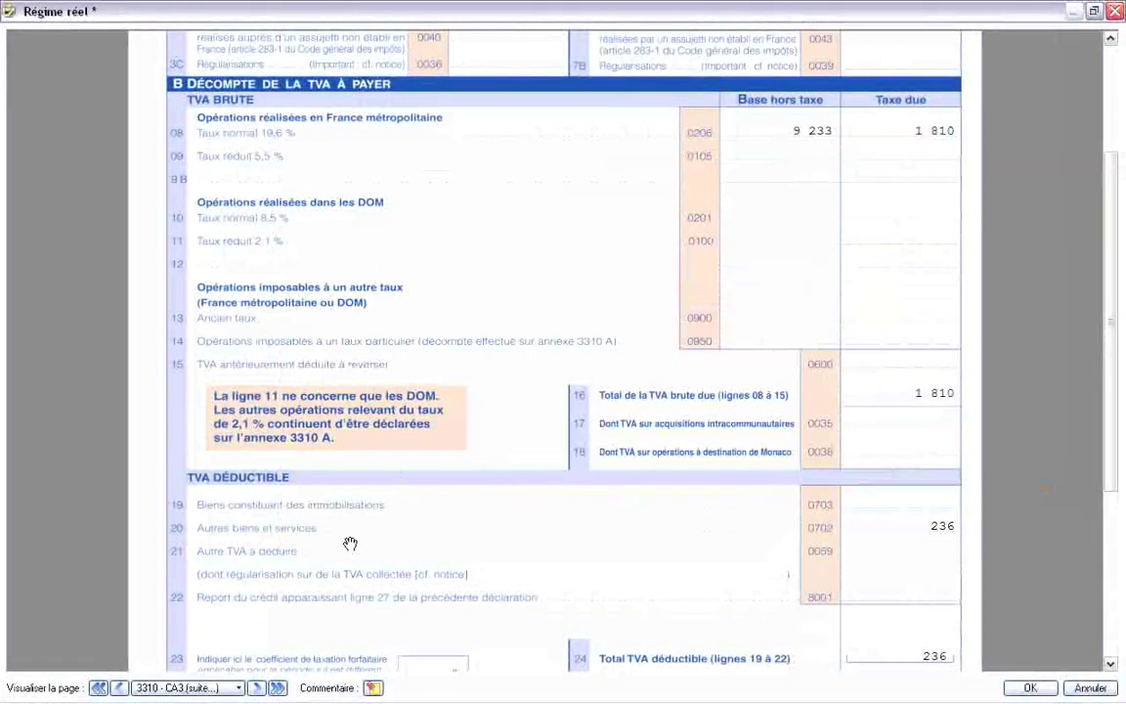
# - Review the 3310 - CA3, 3310 - A and 3310 - A (suite...) pages and validate the VAT declaration
pyautogui.click(207, 690)
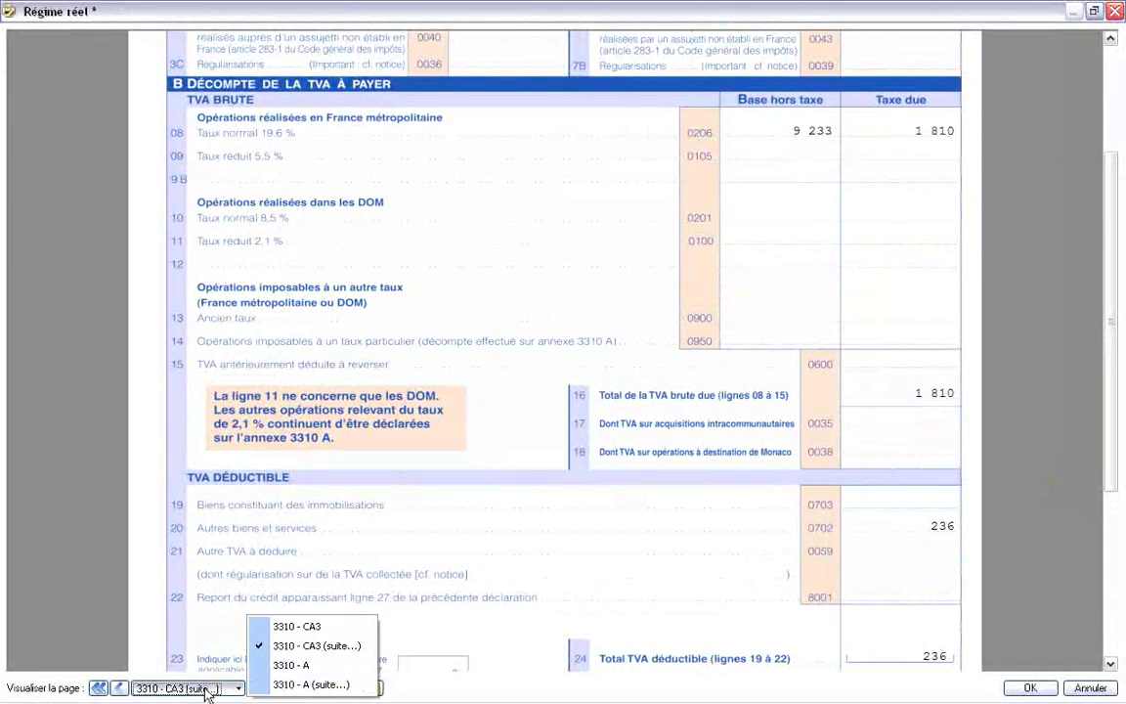
pyautogui.click(313, 627)
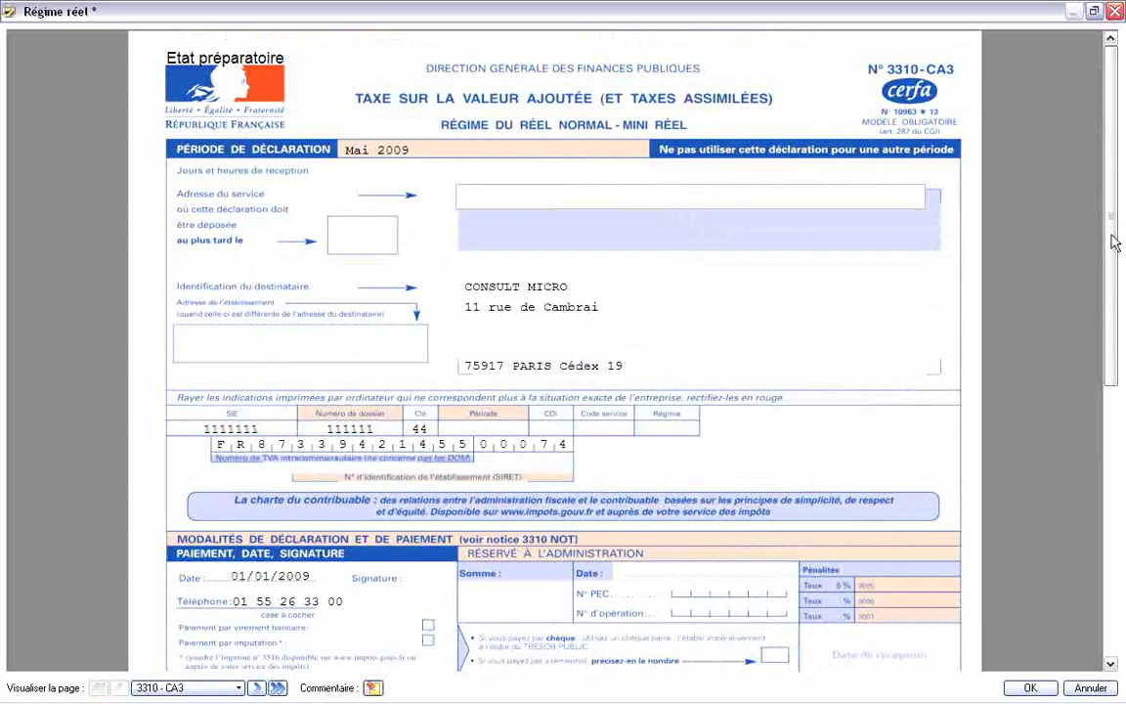
pyautogui.moveTo(1112, 241); pyautogui.dragTo(1118, 352)
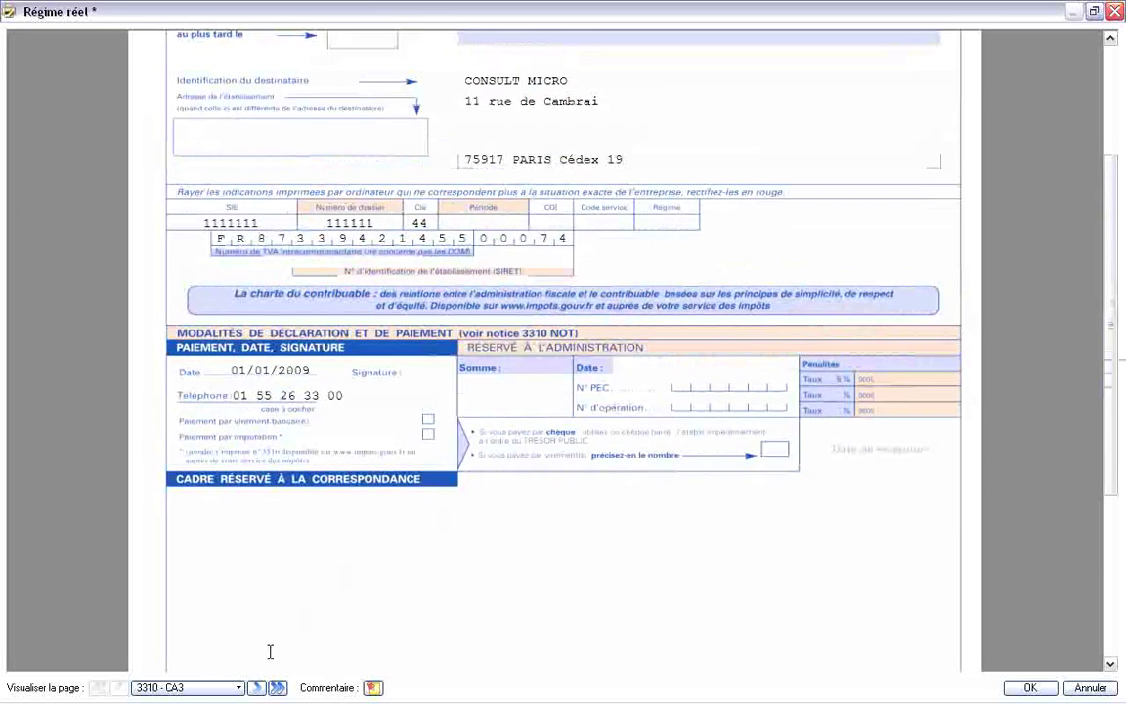
pyautogui.click(256, 687)
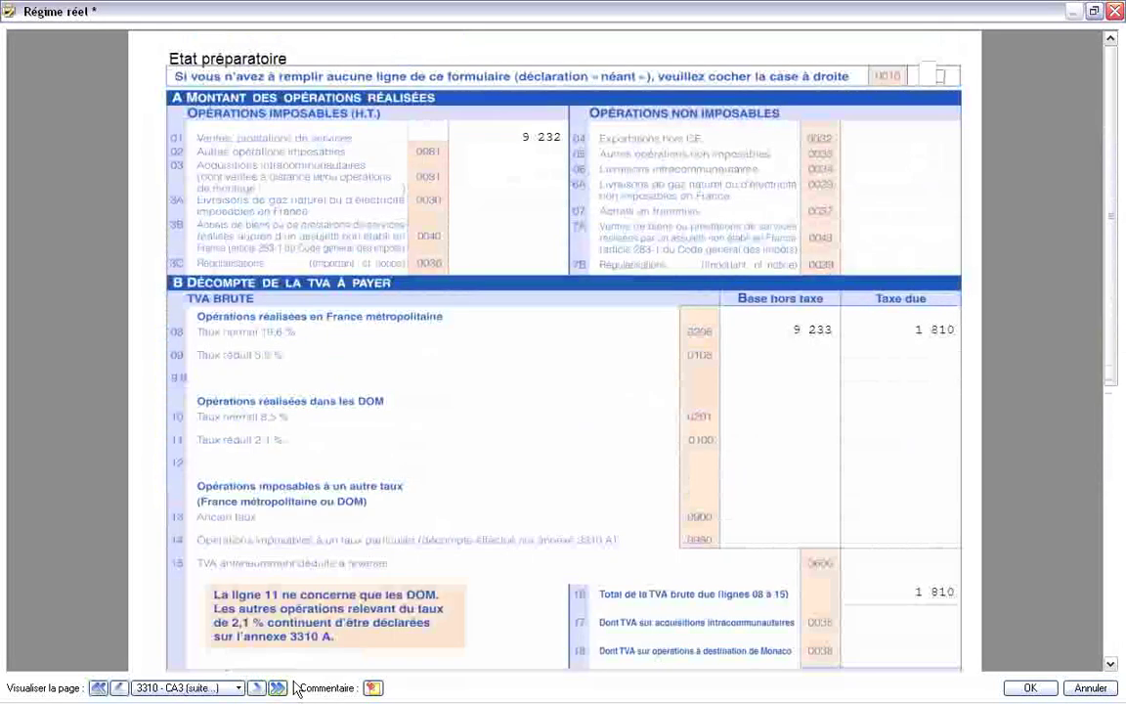
pyautogui.click(256, 689)
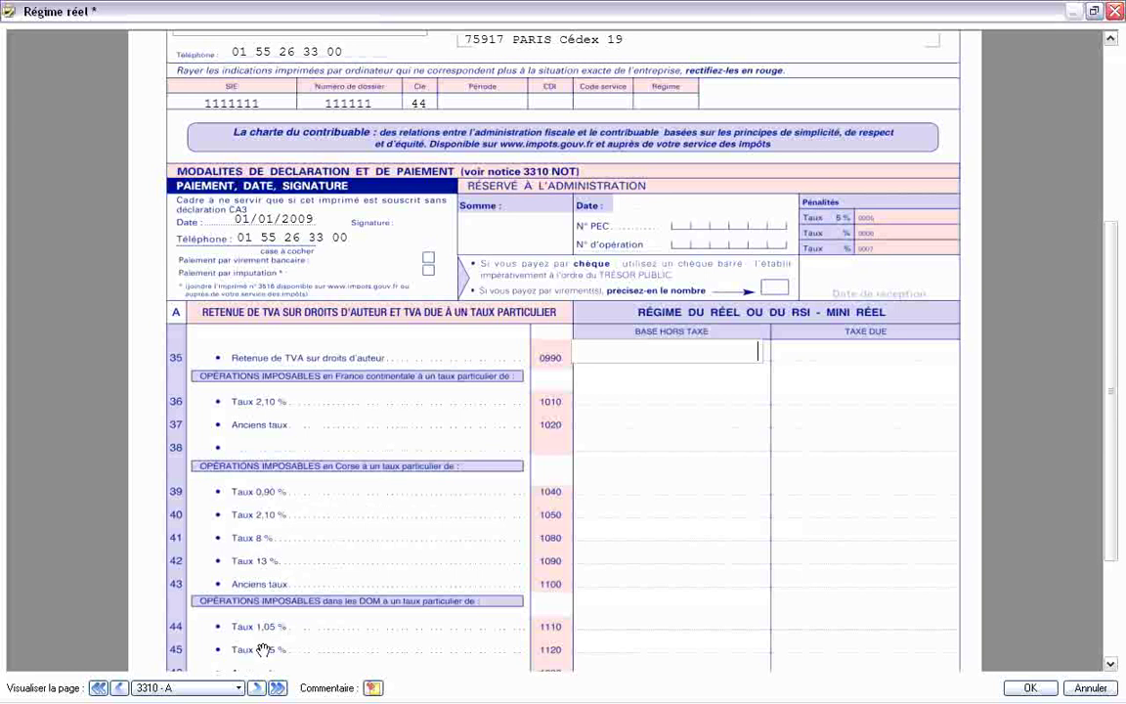
pyautogui.click(258, 688)
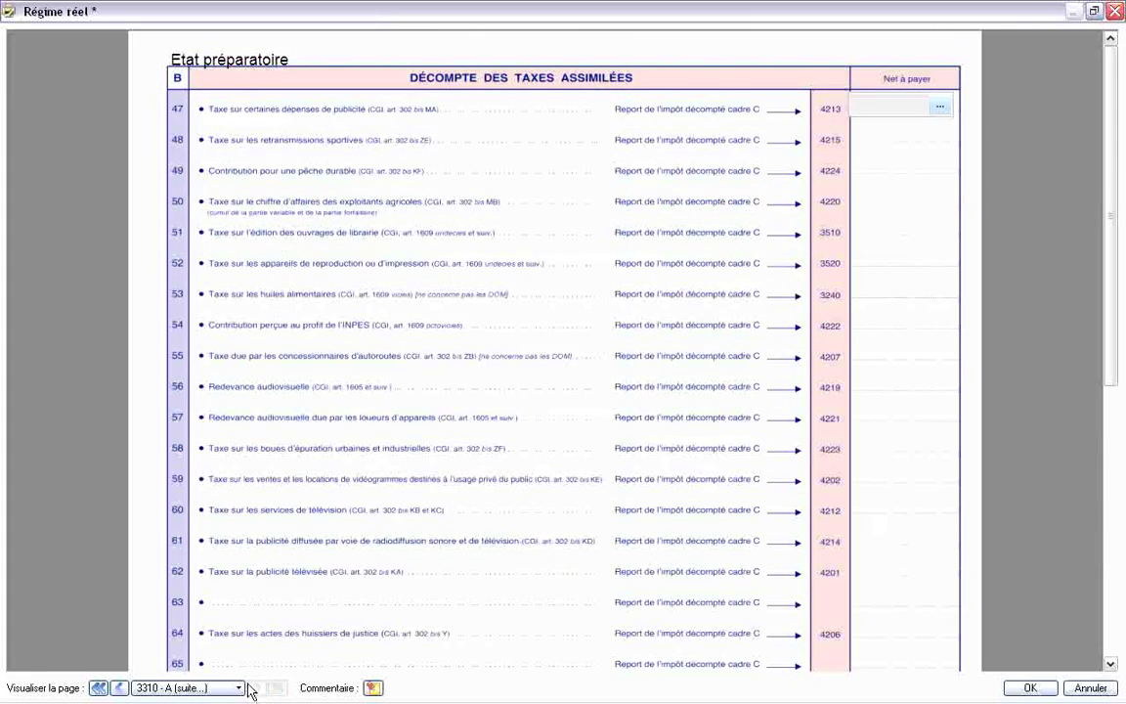
pyautogui.click(1029, 688)
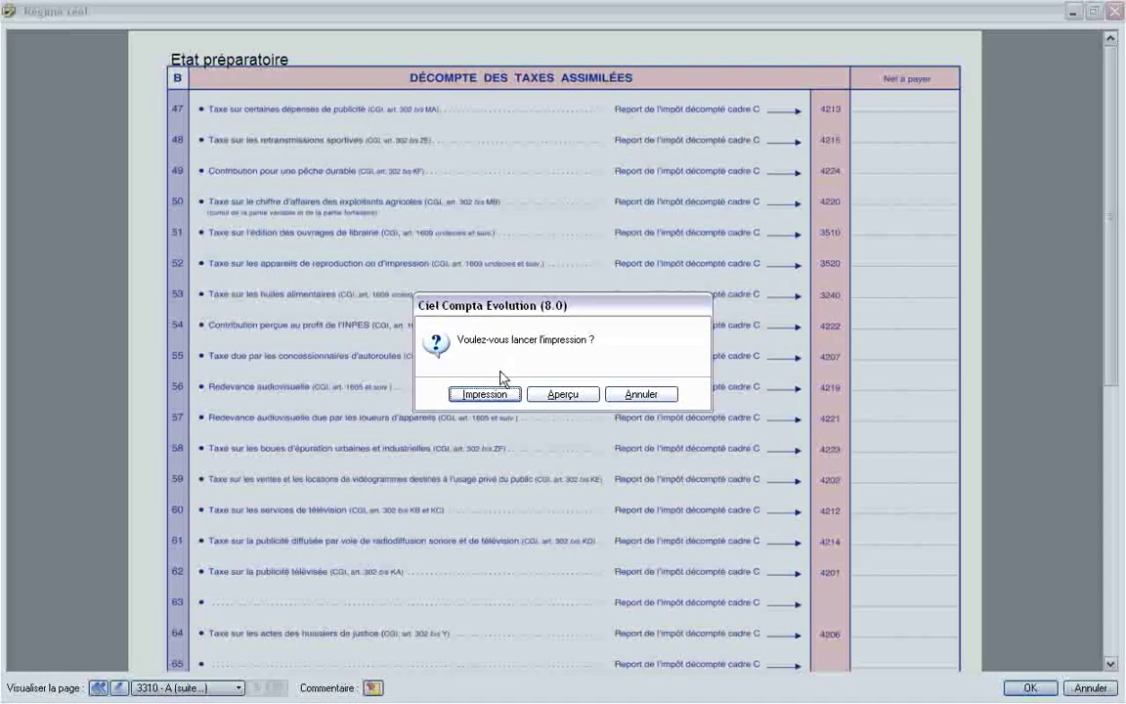
# - Preview the printout of the Mai 2009 VAT declaration instead of printing it, and close the preview
pyautogui.click(568, 396)
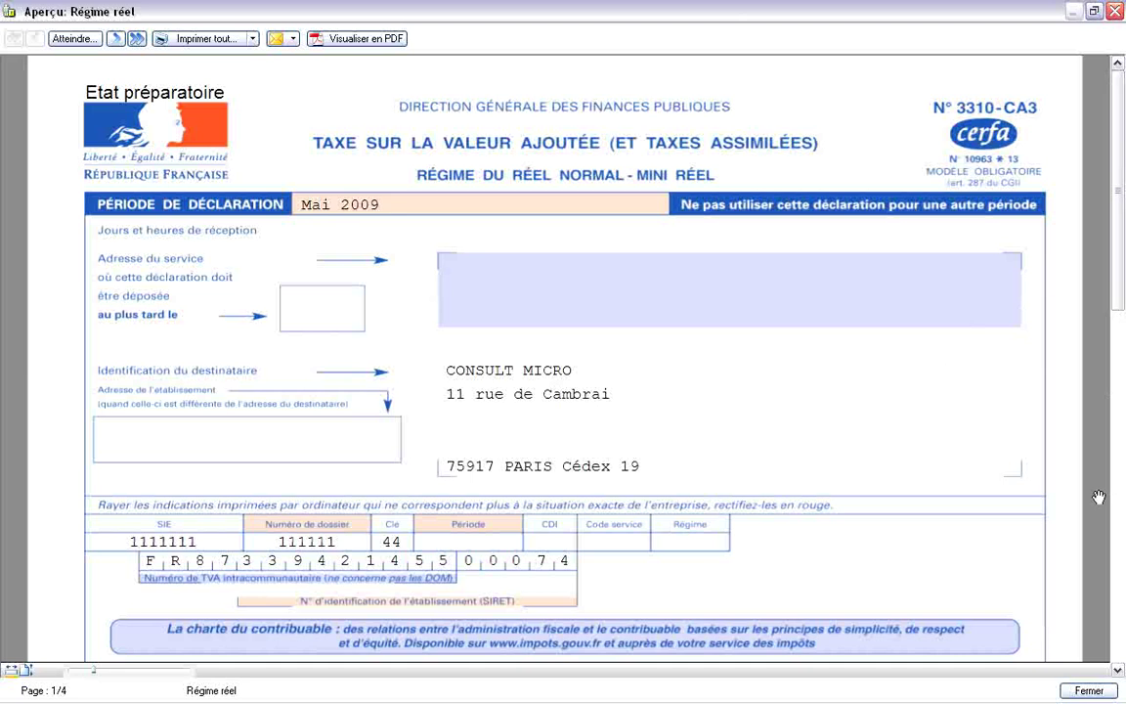
pyautogui.click(1089, 691)
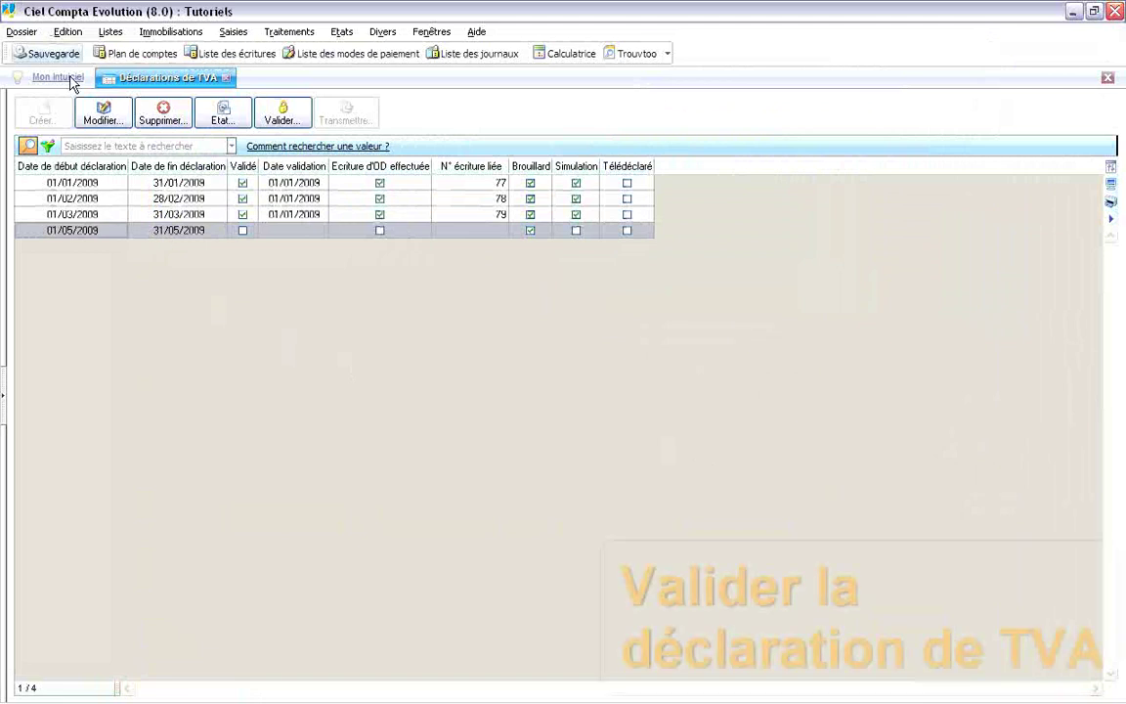
# - Validate the VAT declaration for 01/05/2009 - 31/05/2009, generate its OD entry and close the list of declarations
pyautogui.click(283, 113)
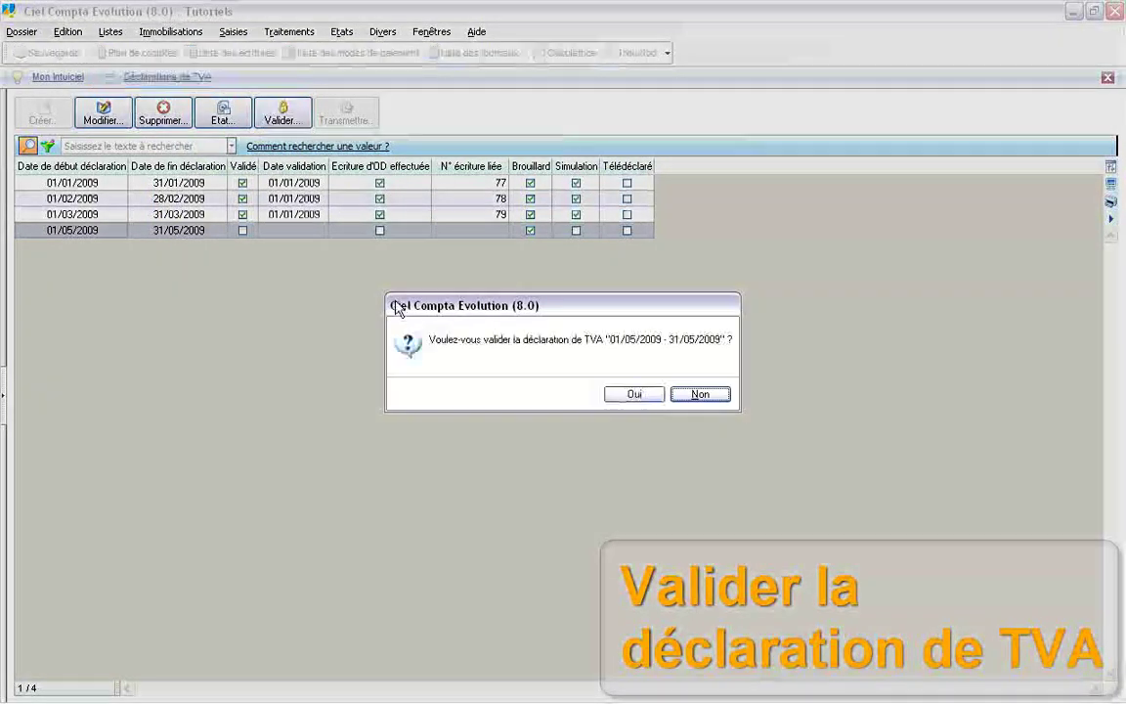
pyautogui.click(640, 396)
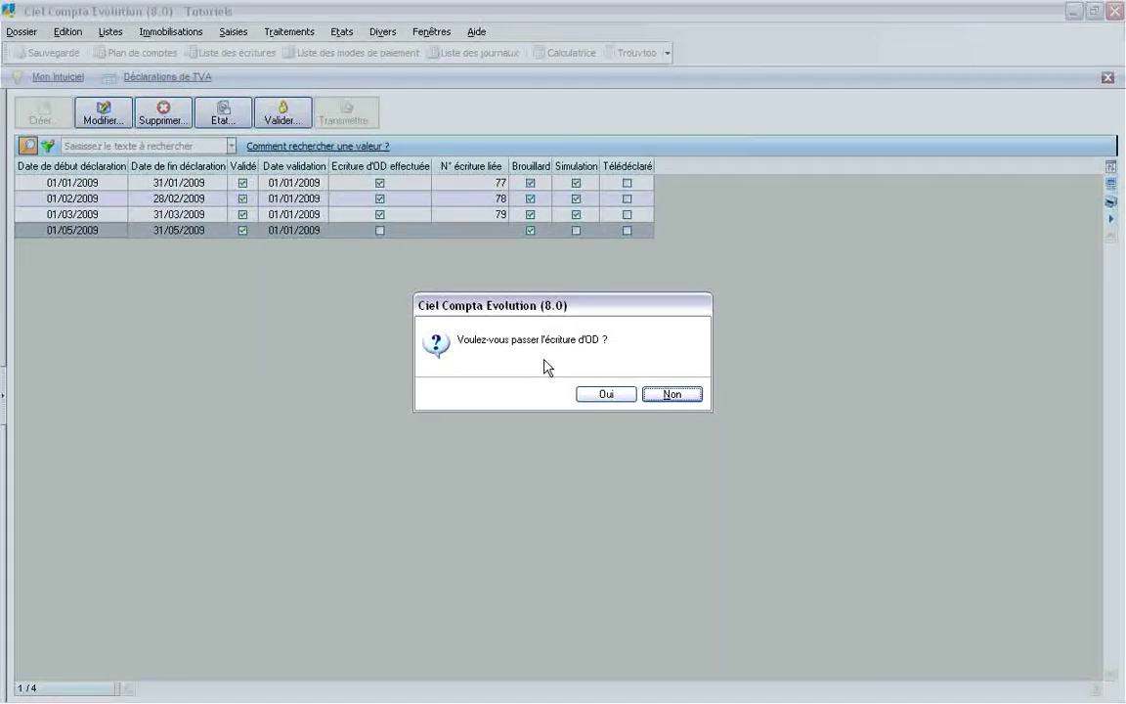
pyautogui.click(608, 394)
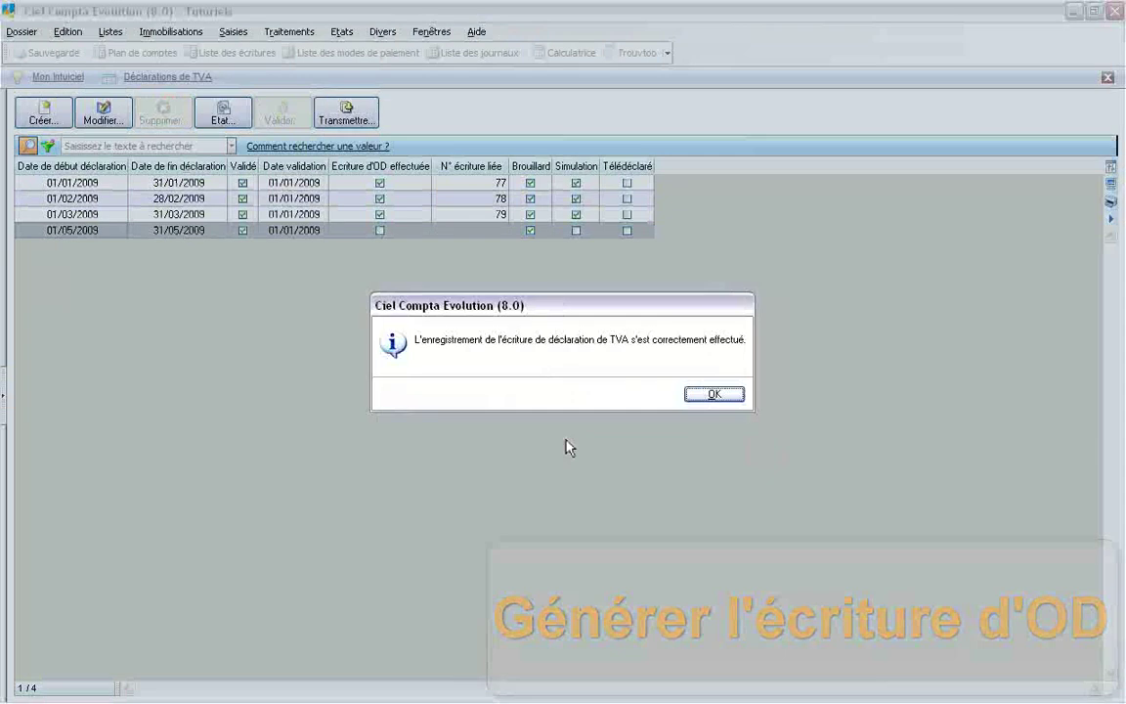
pyautogui.click(720, 396)
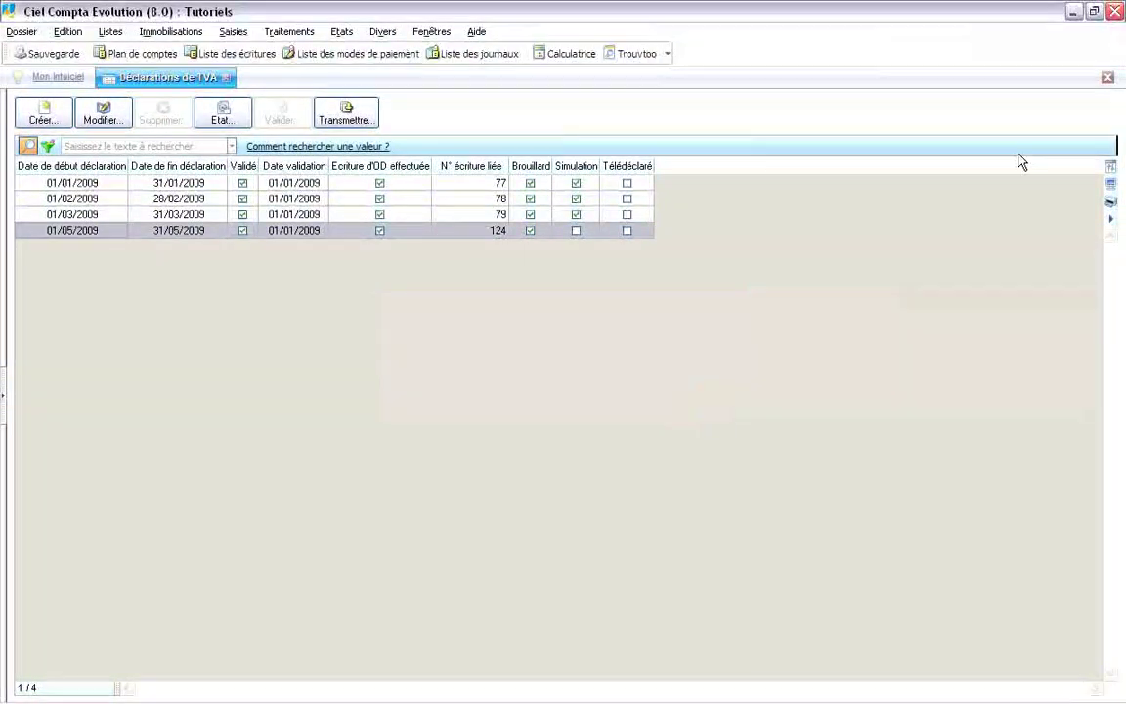
pyautogui.click(1107, 77)
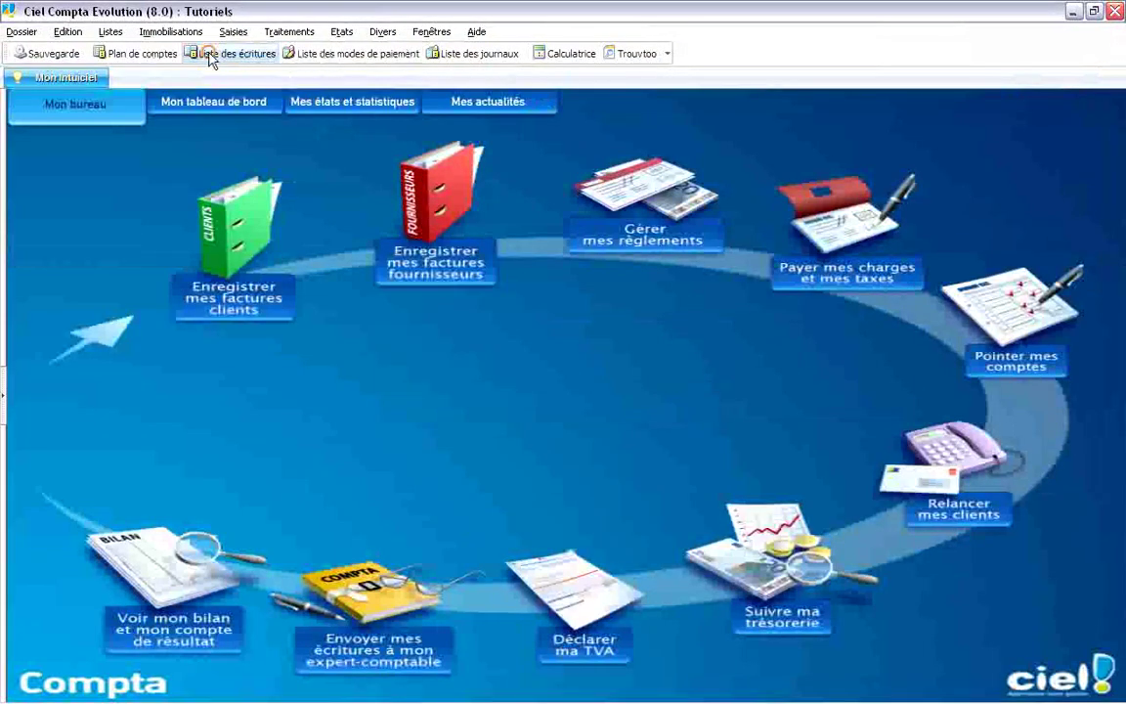
# - In the list of entries, inspect the lines of the OD entry for the 01/05/2009 to 31/05/2009 VAT declaration, and close the entry and the list
pyautogui.click(192, 53)
pyautogui.scroll(-3, 1104, 352)
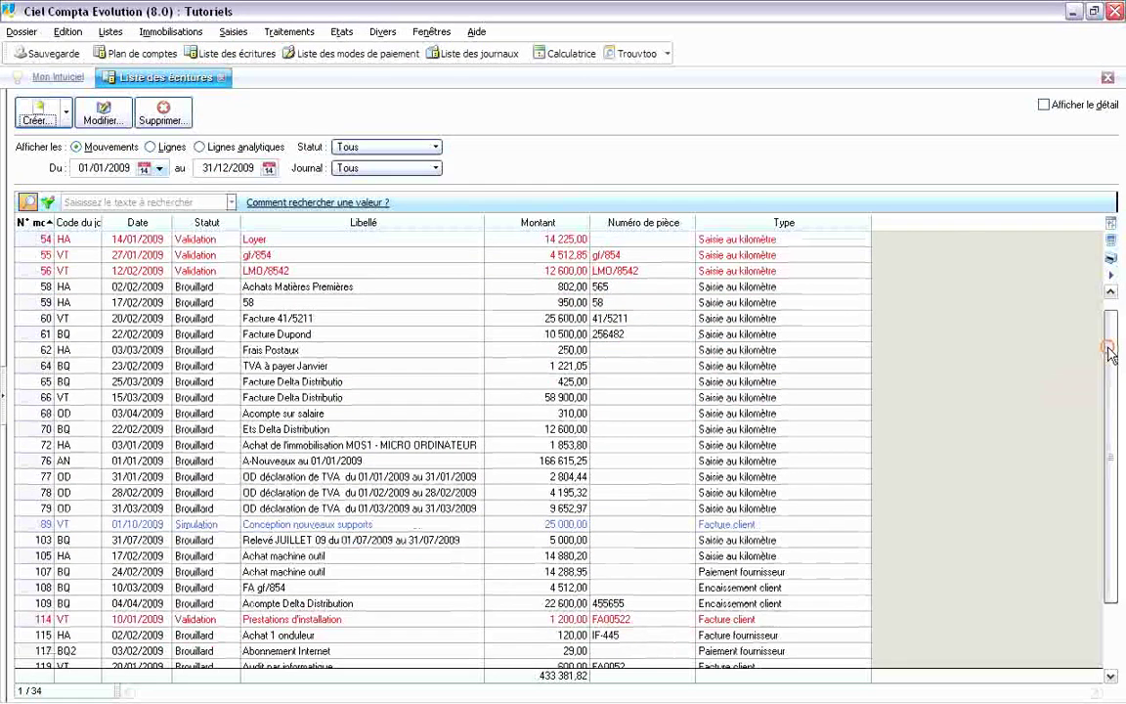
pyautogui.click(259, 652)
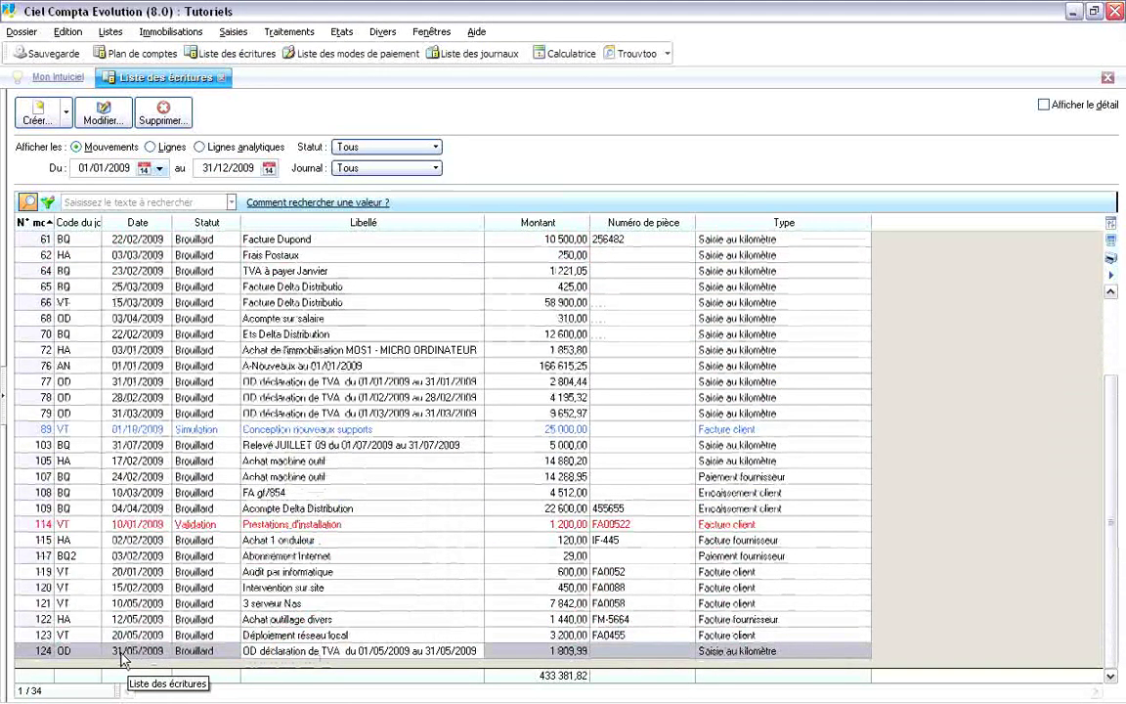
pyautogui.doubleClick(353, 652)
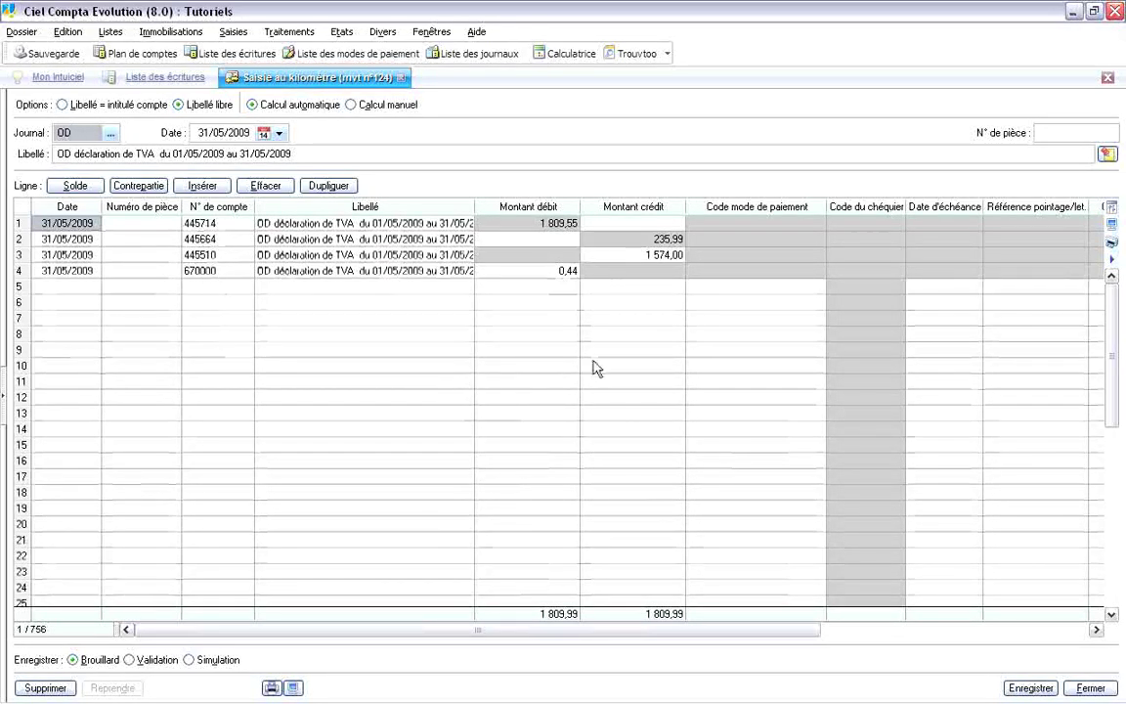
pyautogui.click(1083, 688)
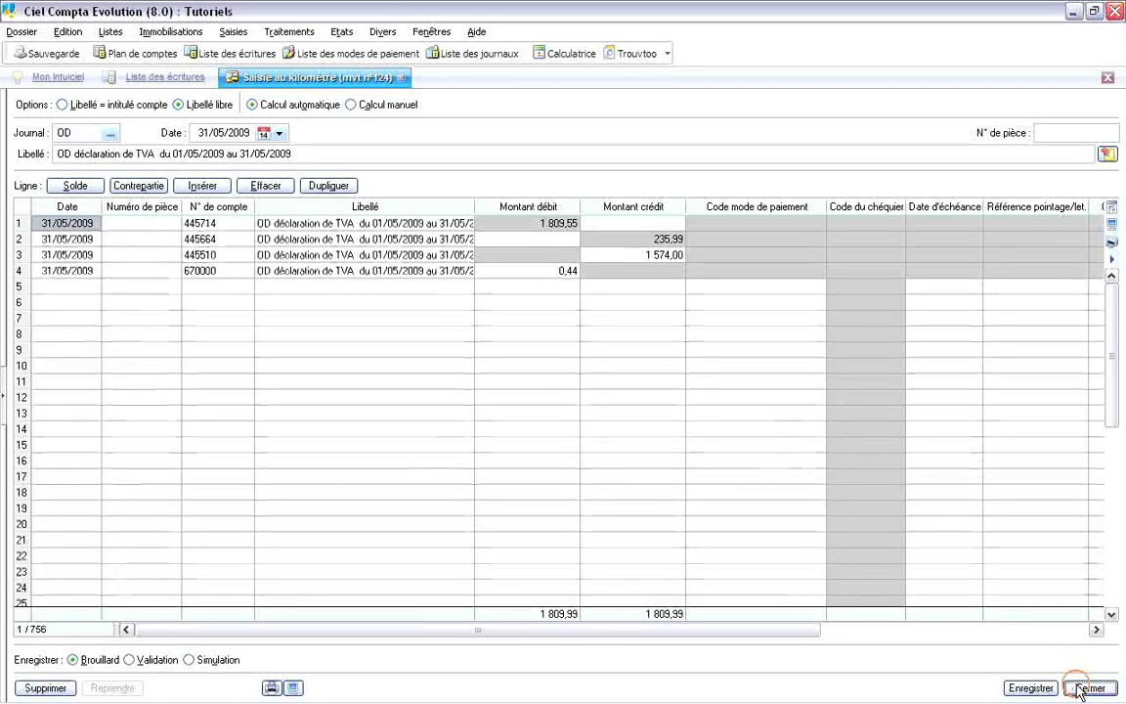
pyautogui.click(1108, 78)
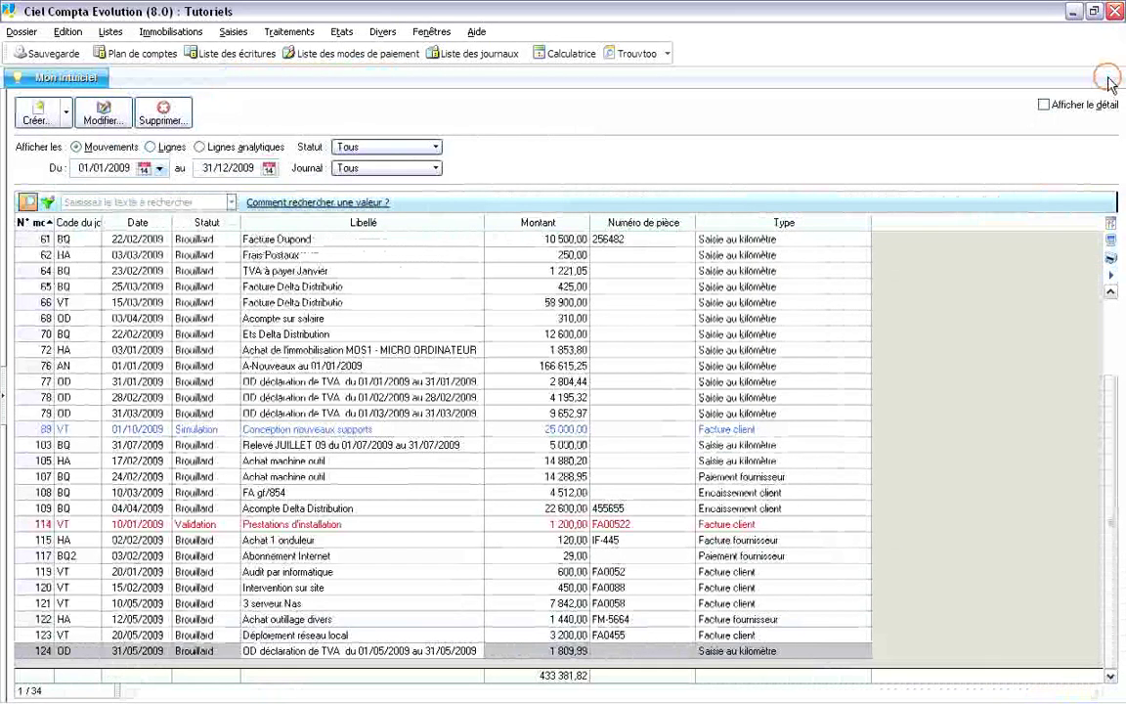